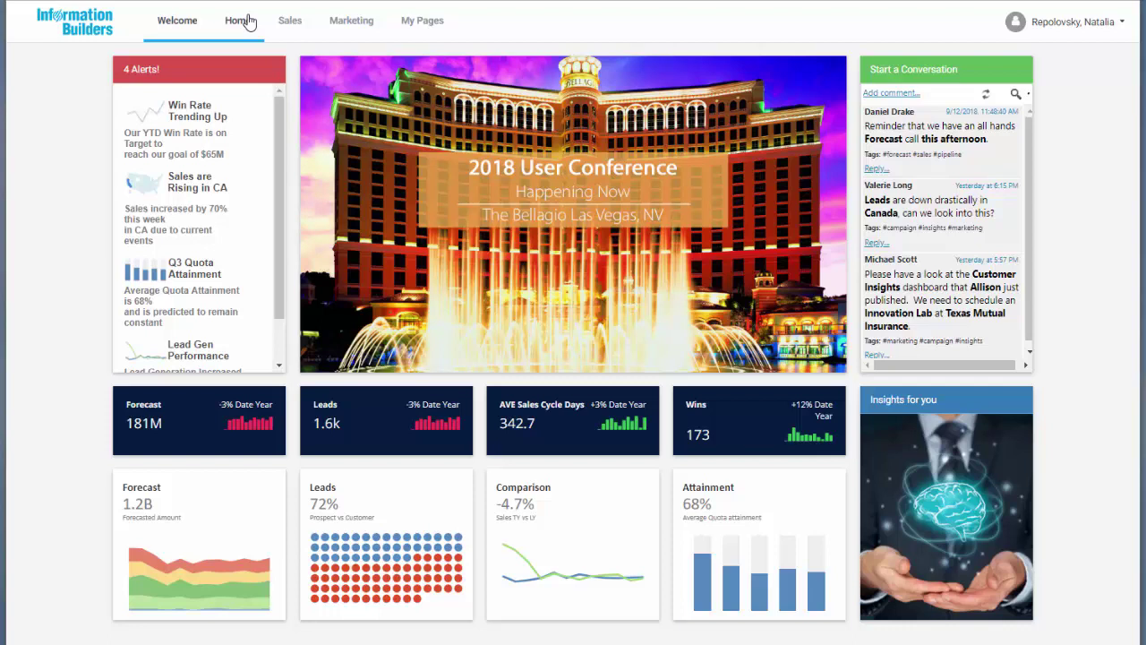
- Move from Home through Marketing to the portal's My Pages area, which has no pages yet
left_click(248, 21)
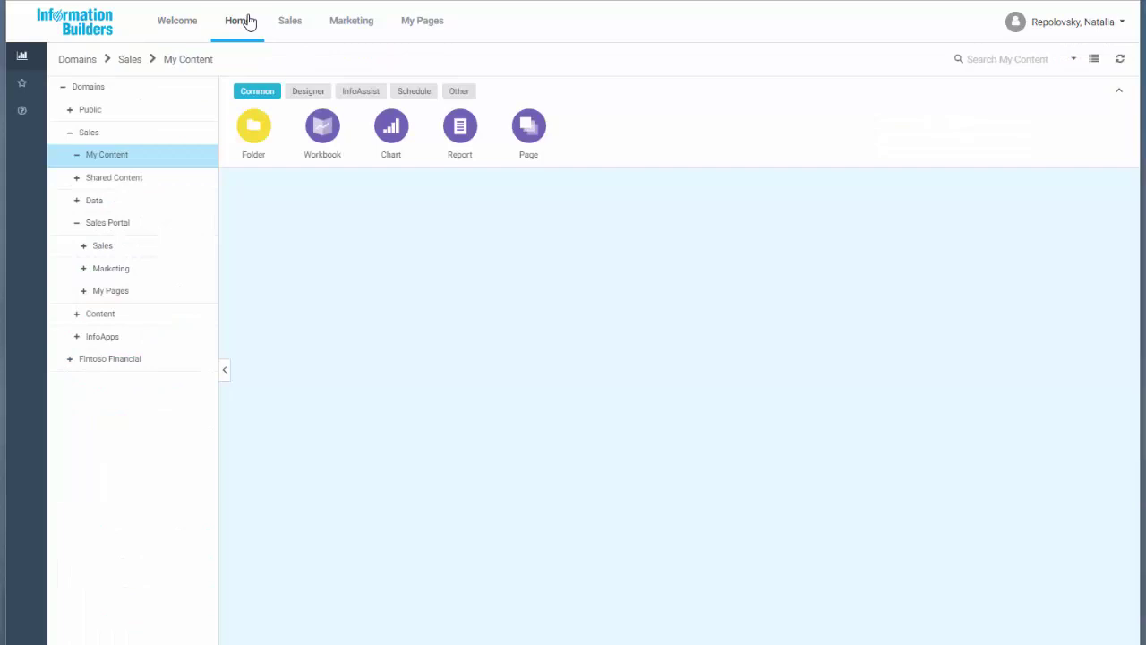
left_click(351, 22)
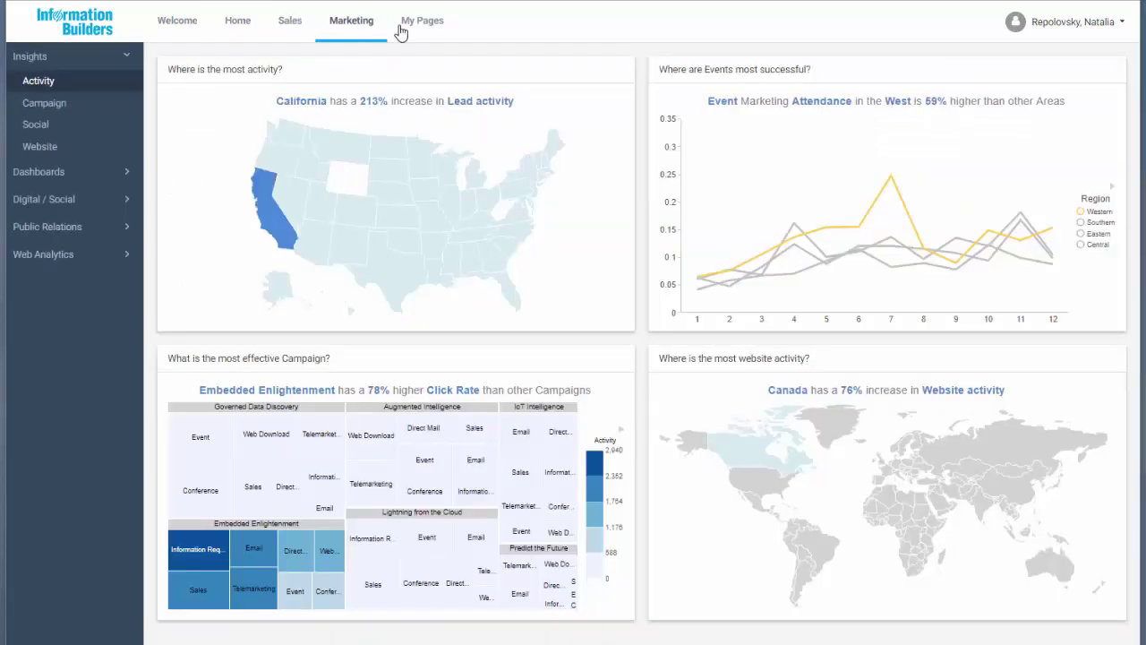
left_click(414, 27)
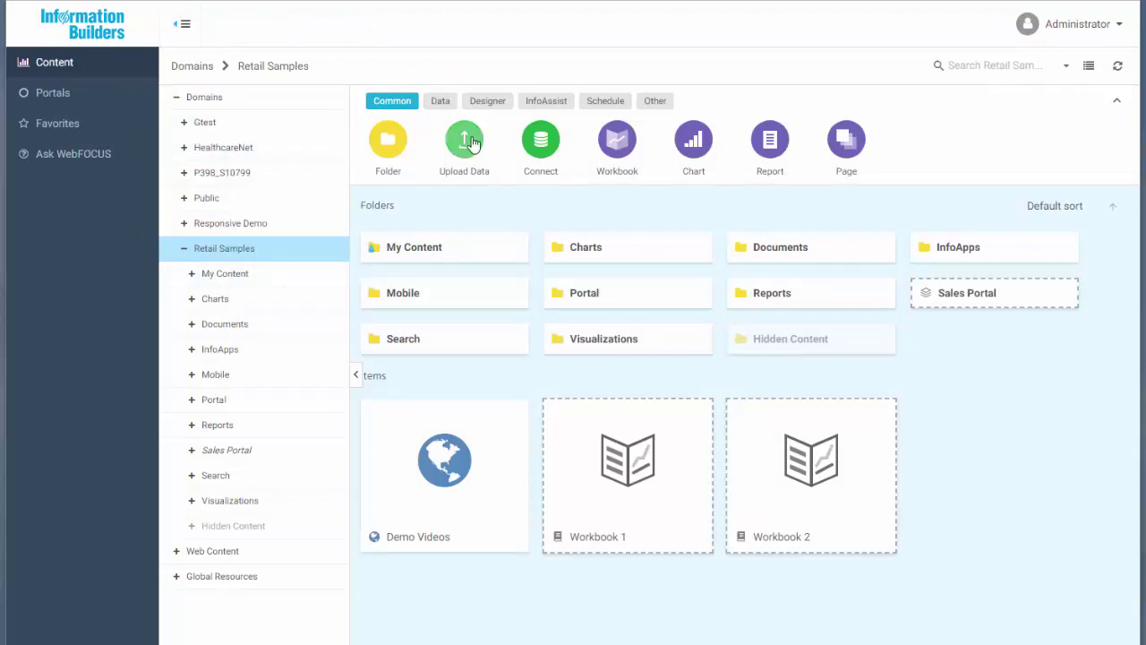
- Start a new portal titled 'Sales Portal' (name Sales_Portal) with the banner title hidden
left_click(484, 104)
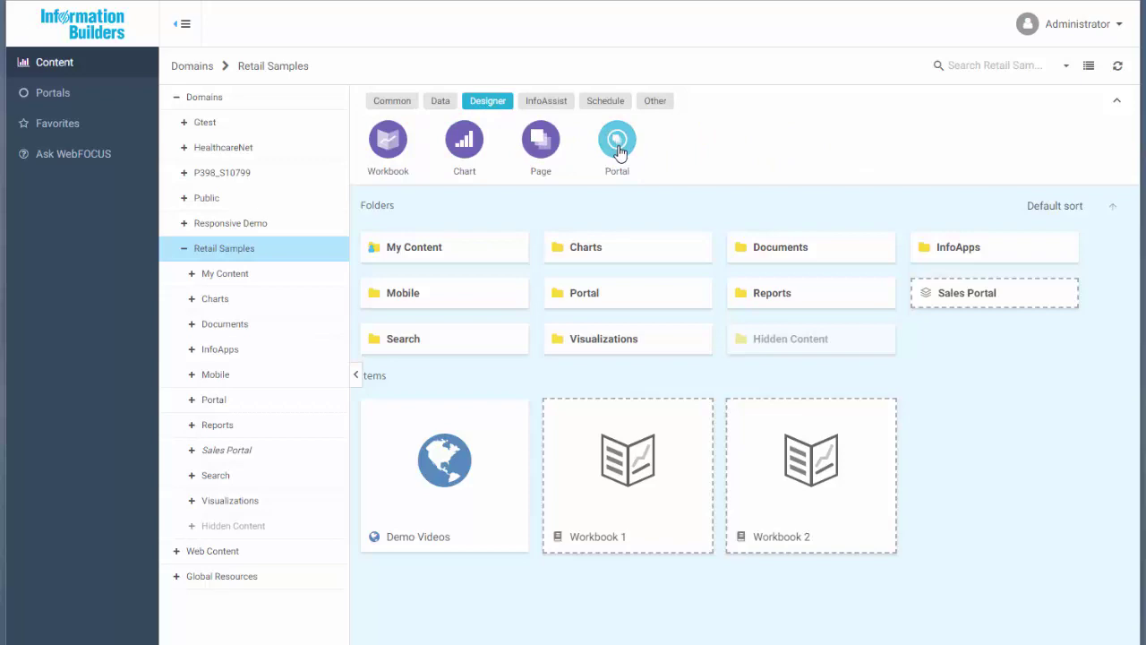
left_click(617, 143)
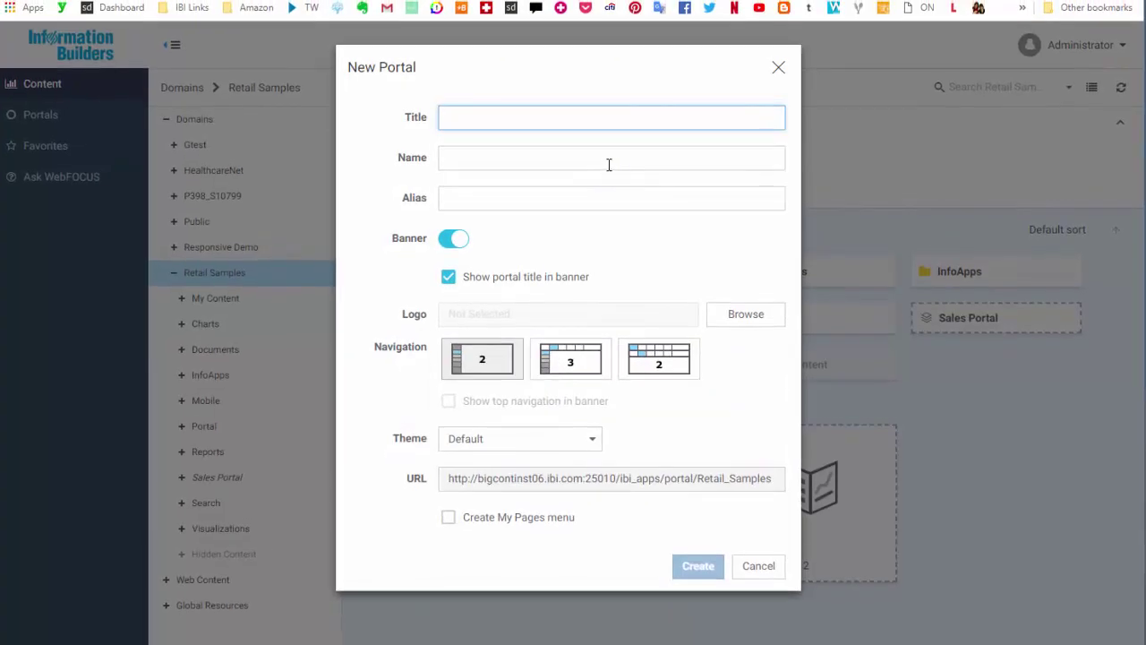
type("Sales")
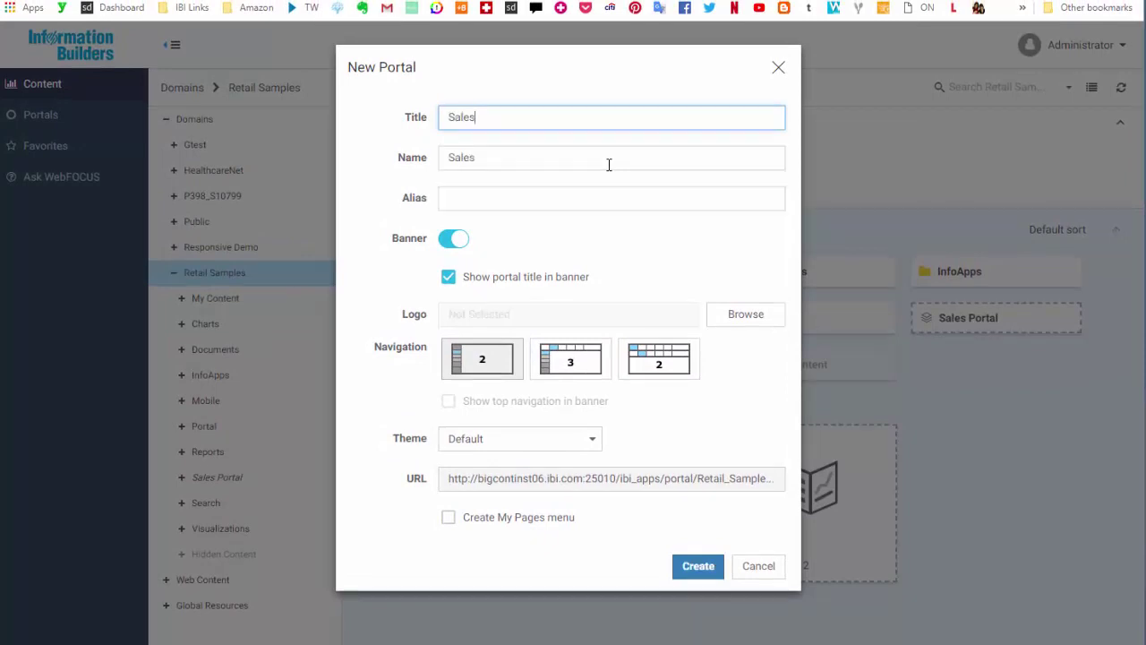
type(" Portal")
left_click(522, 281)
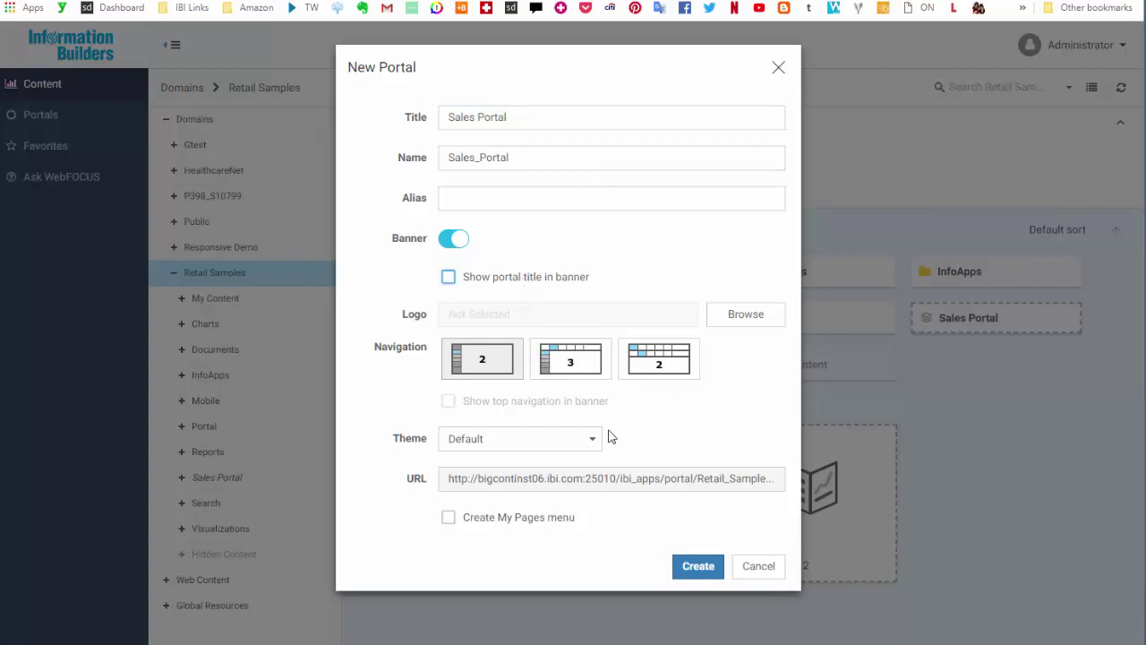
left_click(538, 202)
- Set the portal alias to 'salesportal' and enable the Create My Pages menu
type("sale")
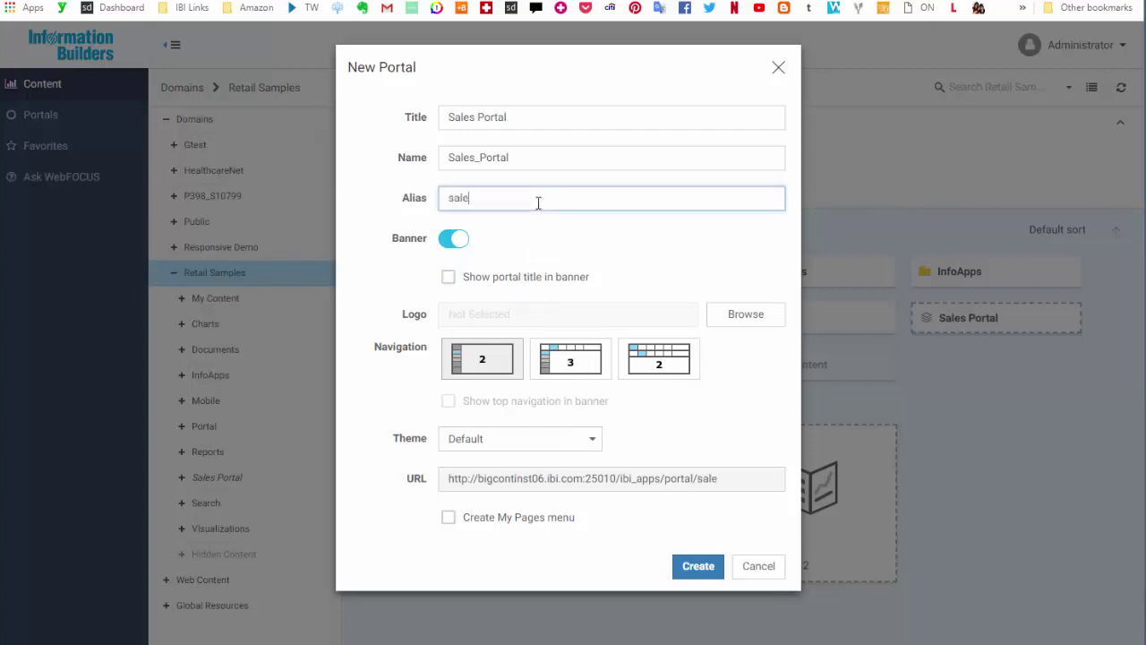
type("sportal")
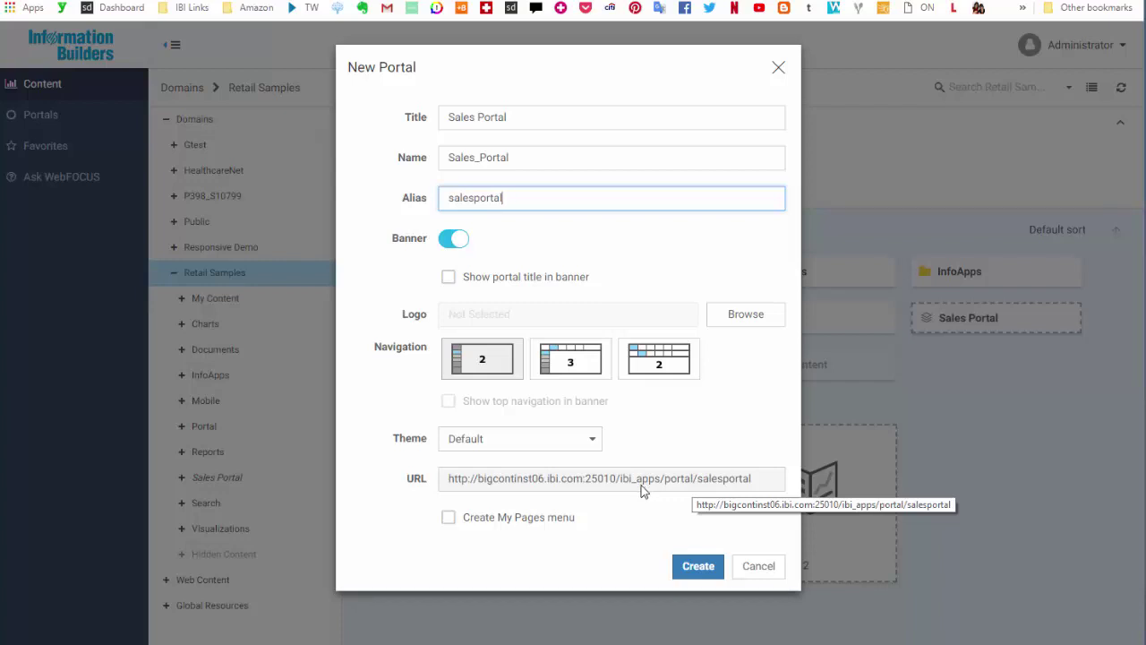
left_click(563, 524)
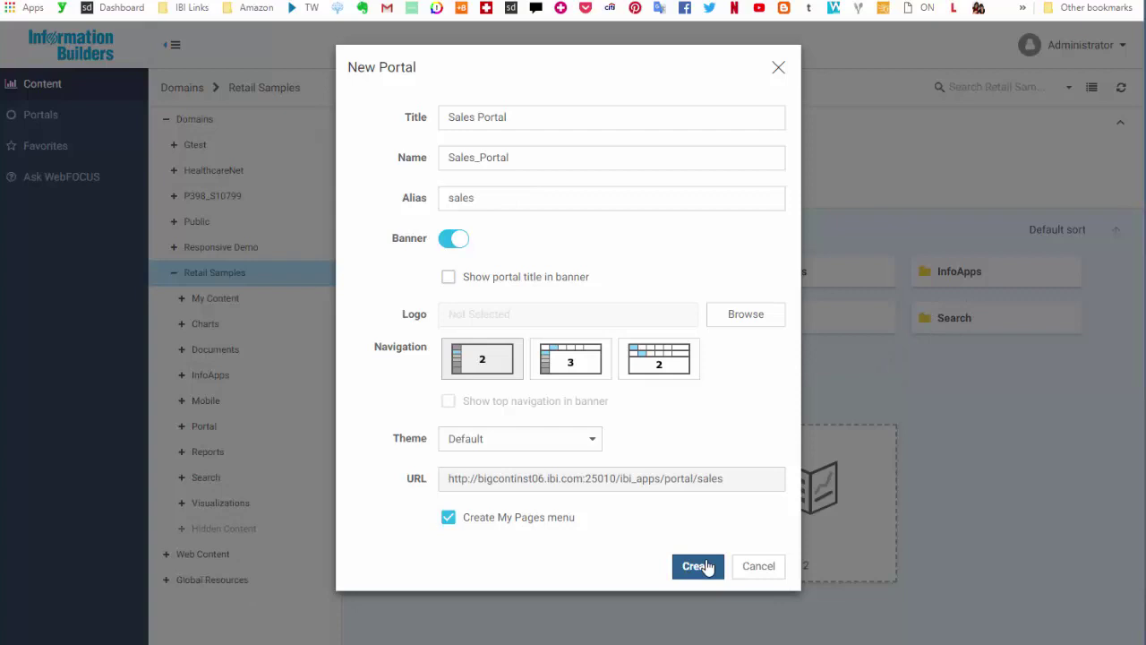
- Create and publish the Sales Portal, then open its folder
left_click(705, 566)
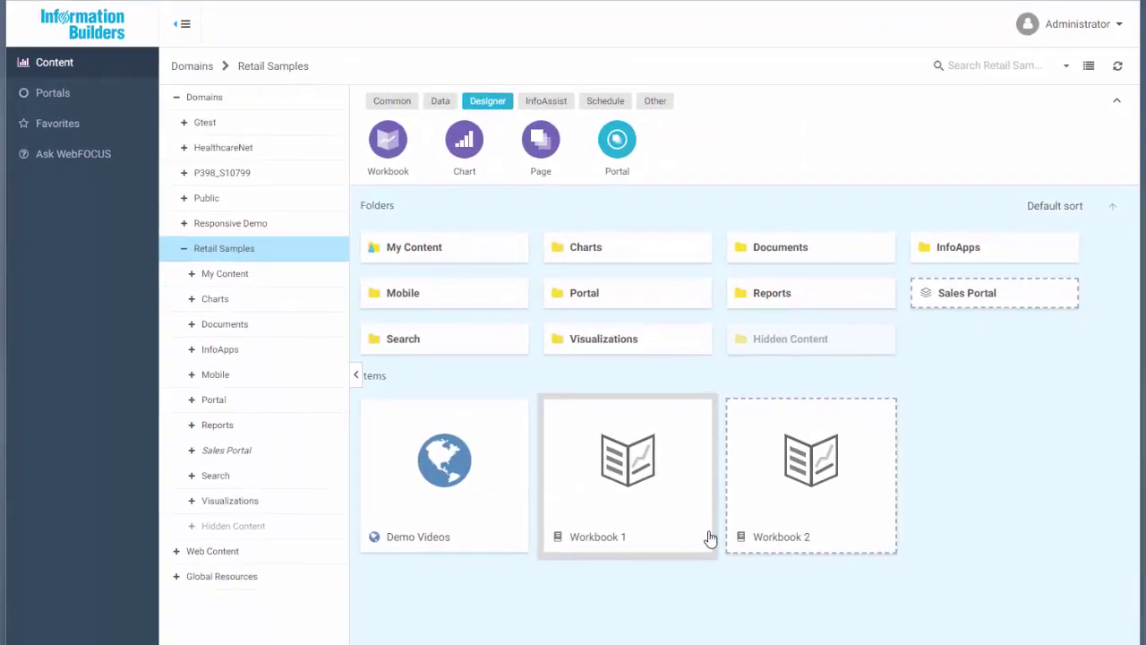
right_click(267, 453)
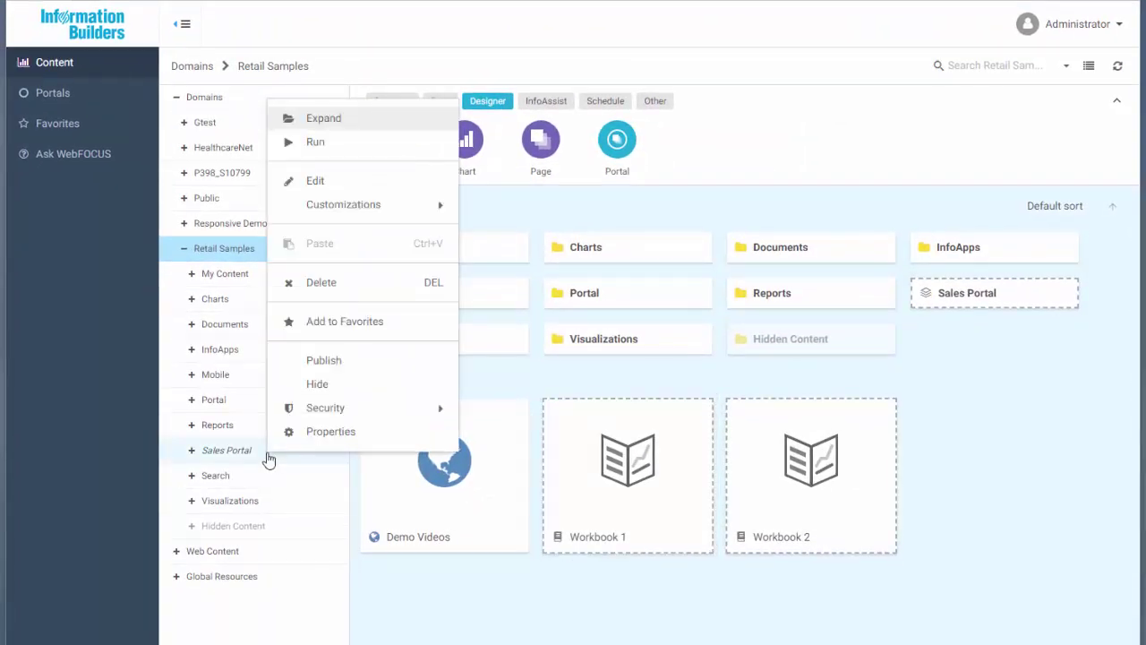
left_click(341, 363)
left_click(287, 455)
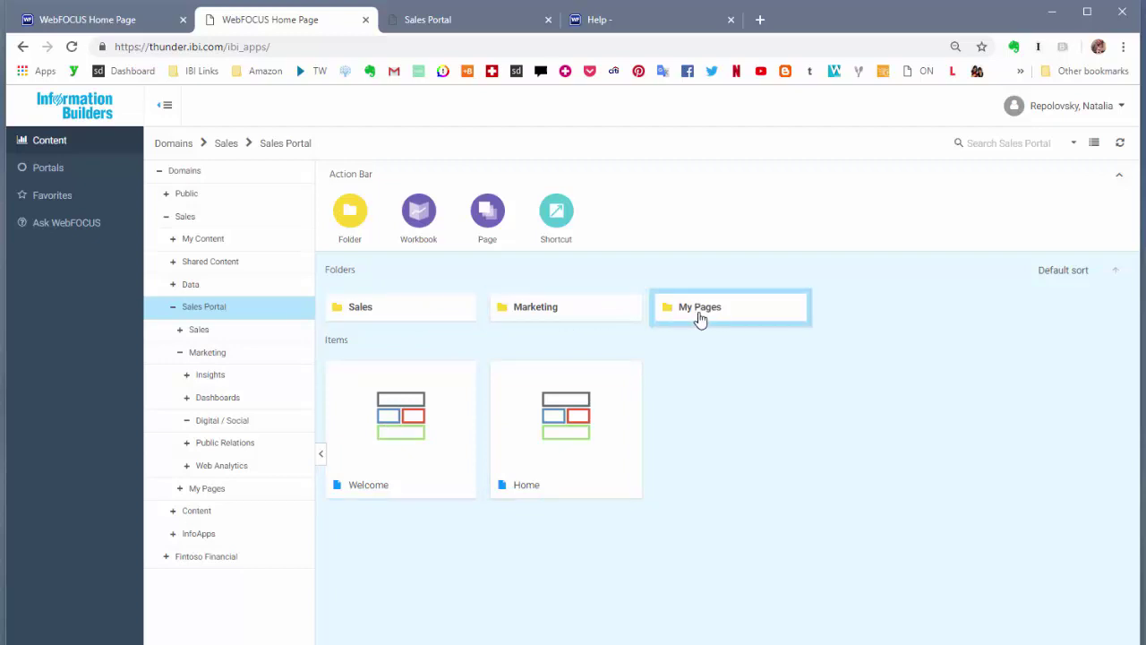
- Compare the running portal's Insights menu with the Marketing > Insights folder's Activity, Campaign, Social and Website pages
left_click(492, 28)
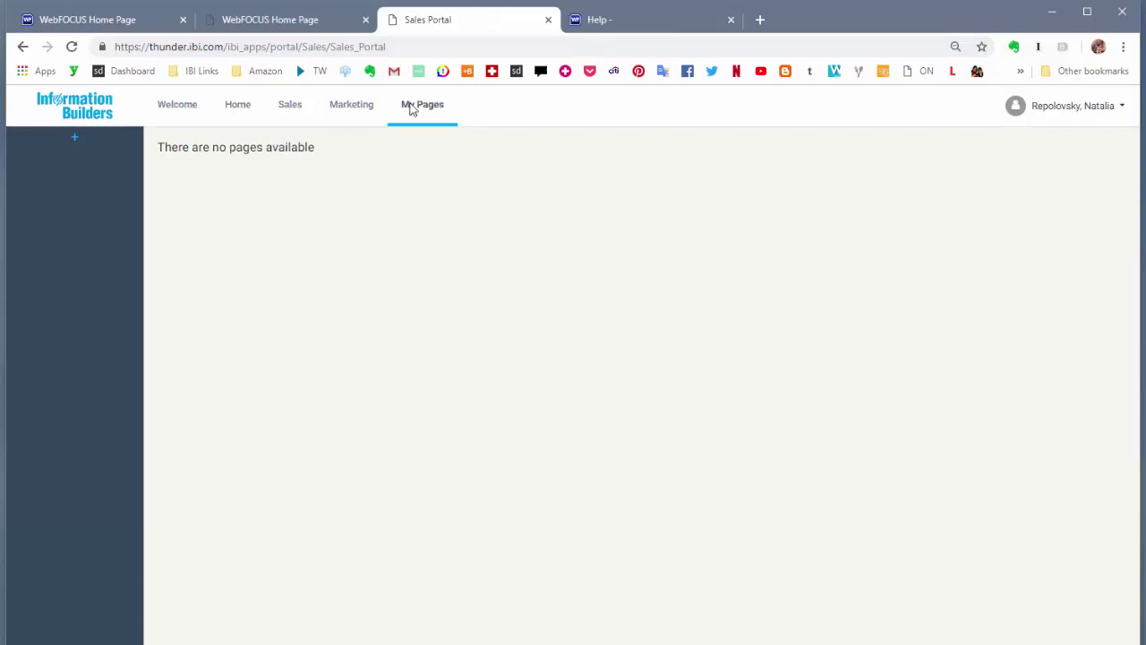
left_click(313, 25)
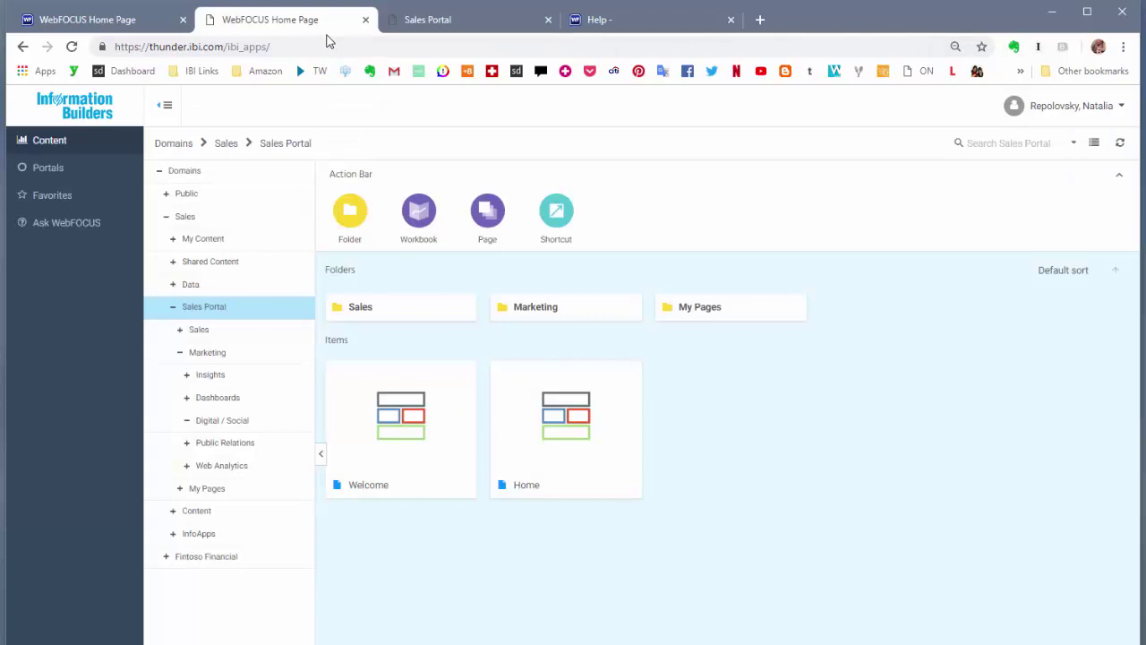
double_click(568, 313)
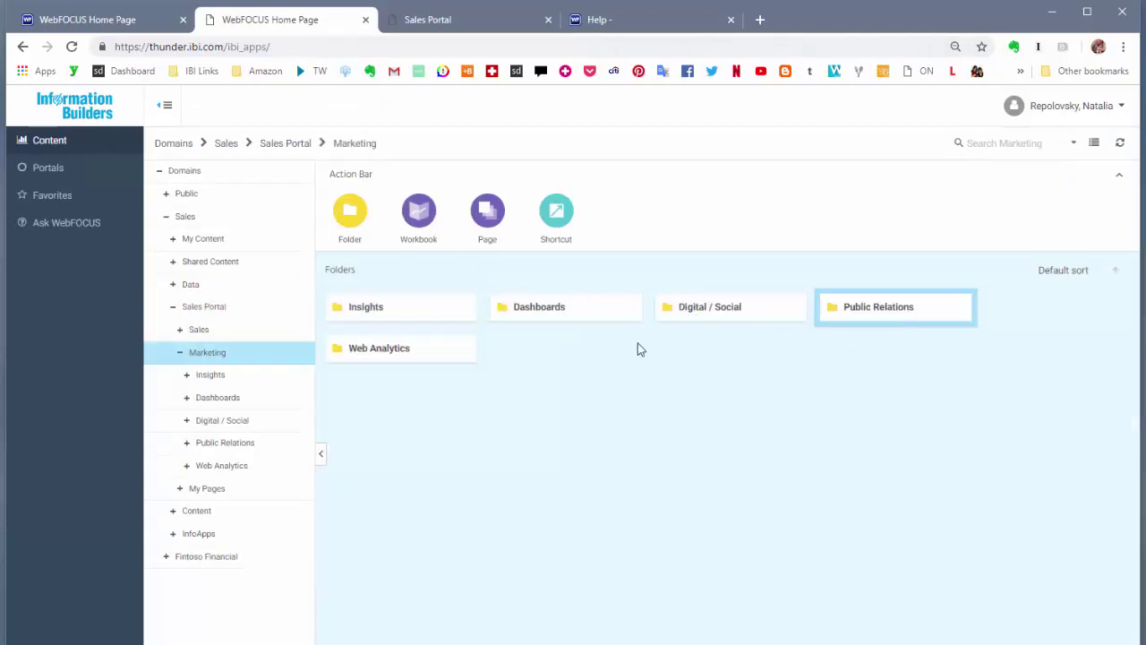
left_click(446, 21)
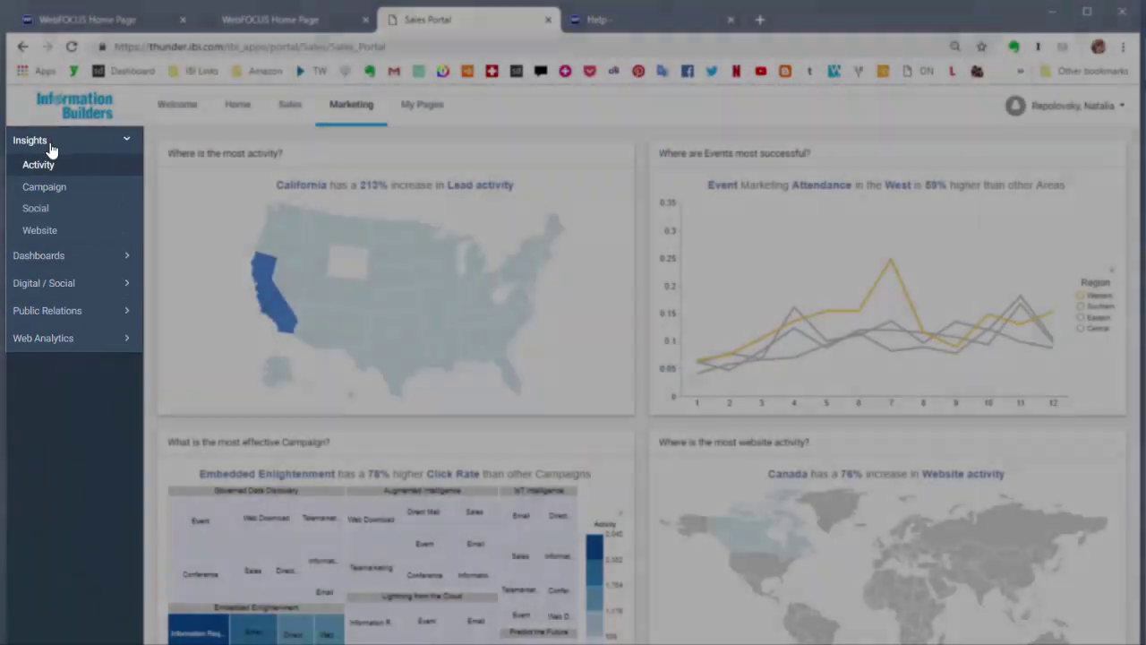
left_click(50, 140)
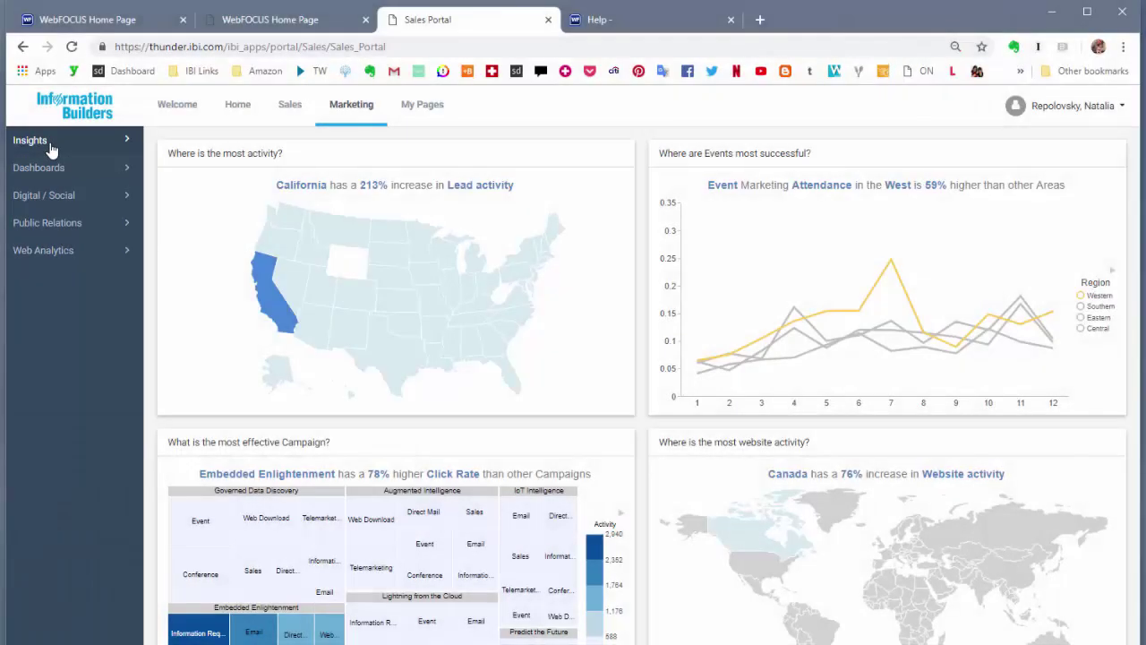
left_click(50, 143)
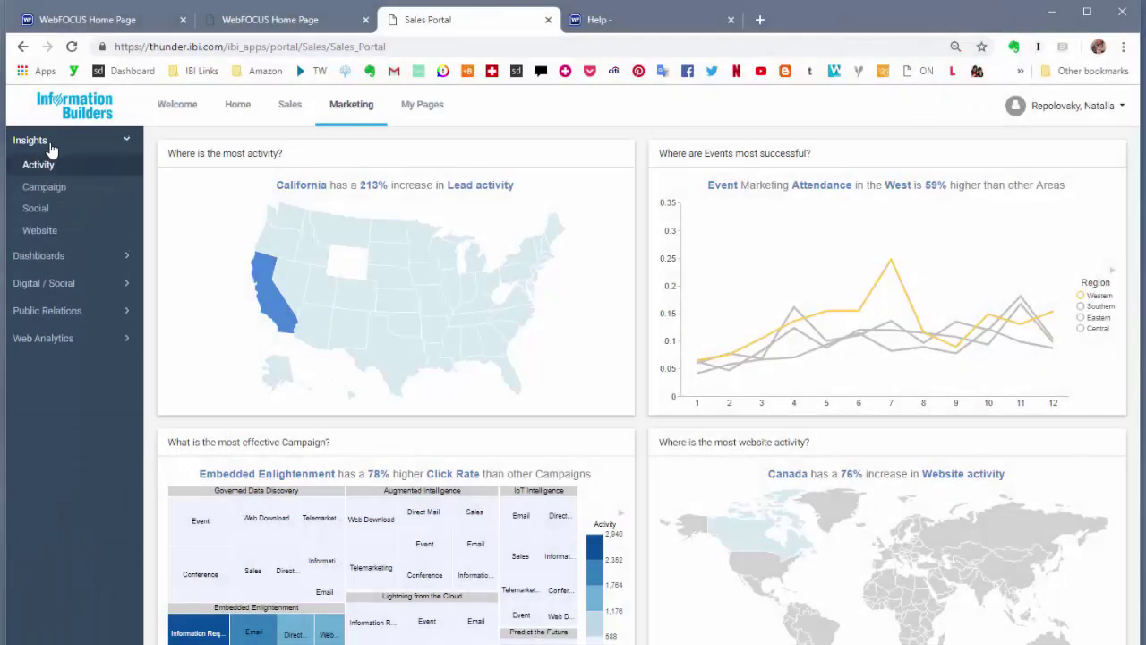
left_click(243, 19)
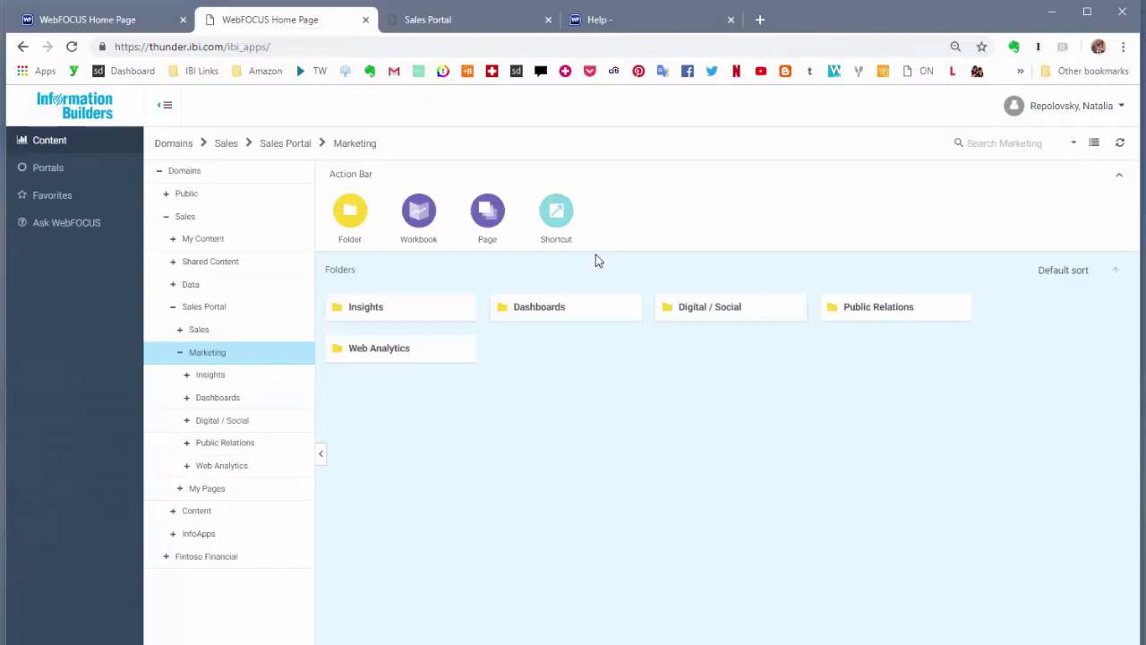
double_click(350, 304)
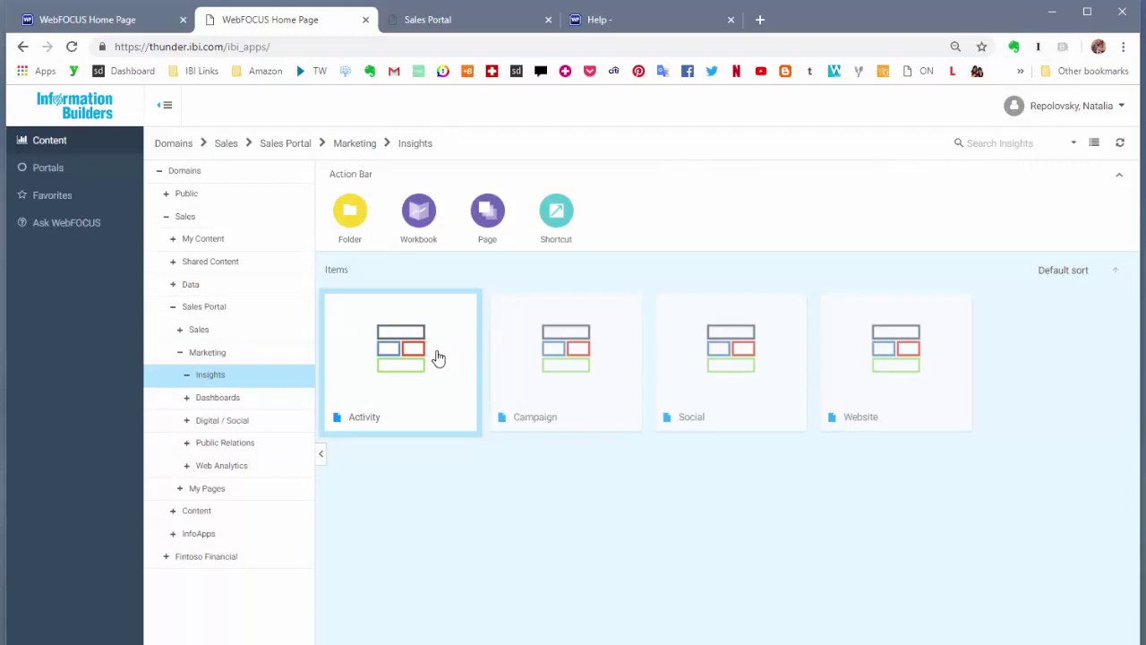
- Open the Sales Portal's Welcome page and leave browser full-screen with F11
left_click(475, 27)
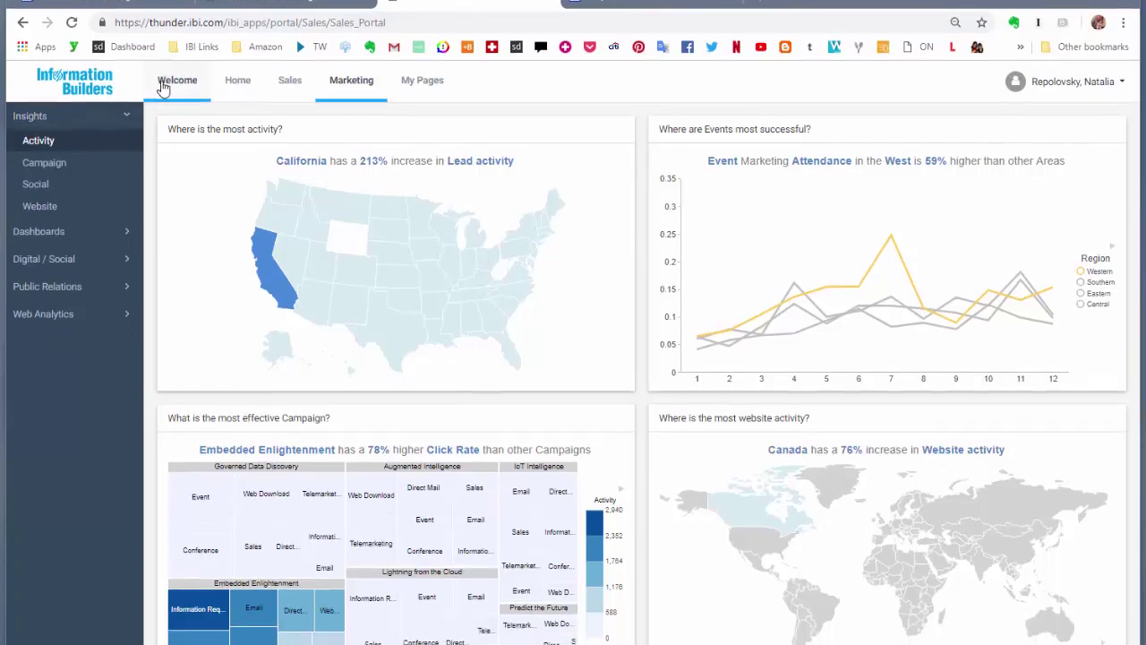
left_click(163, 111)
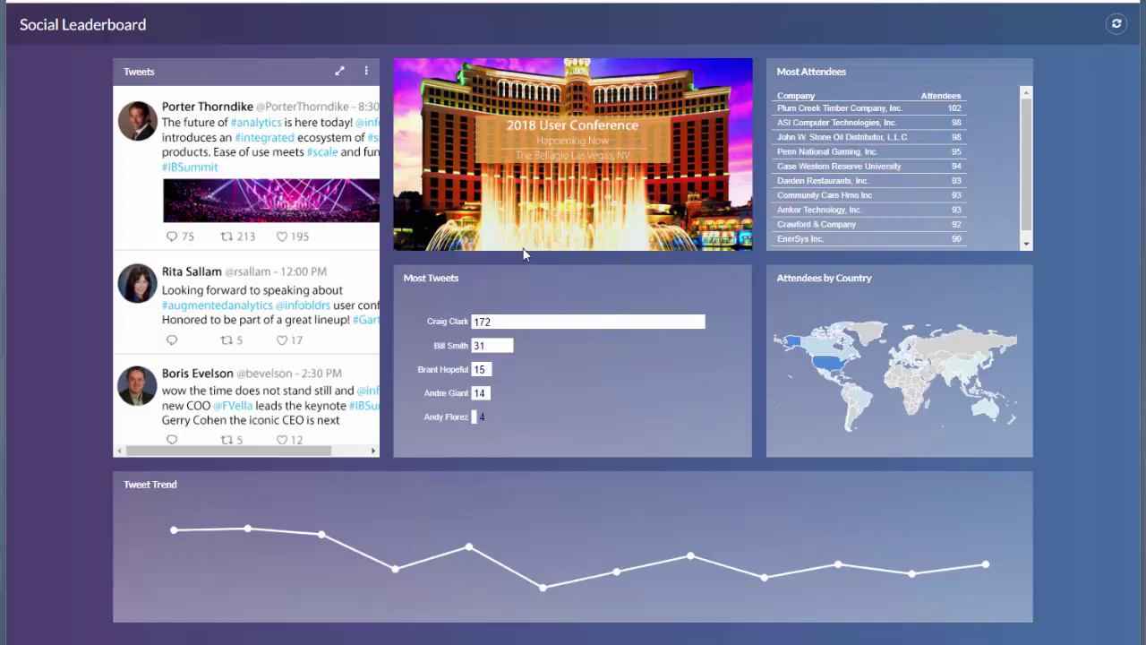
key("F11")
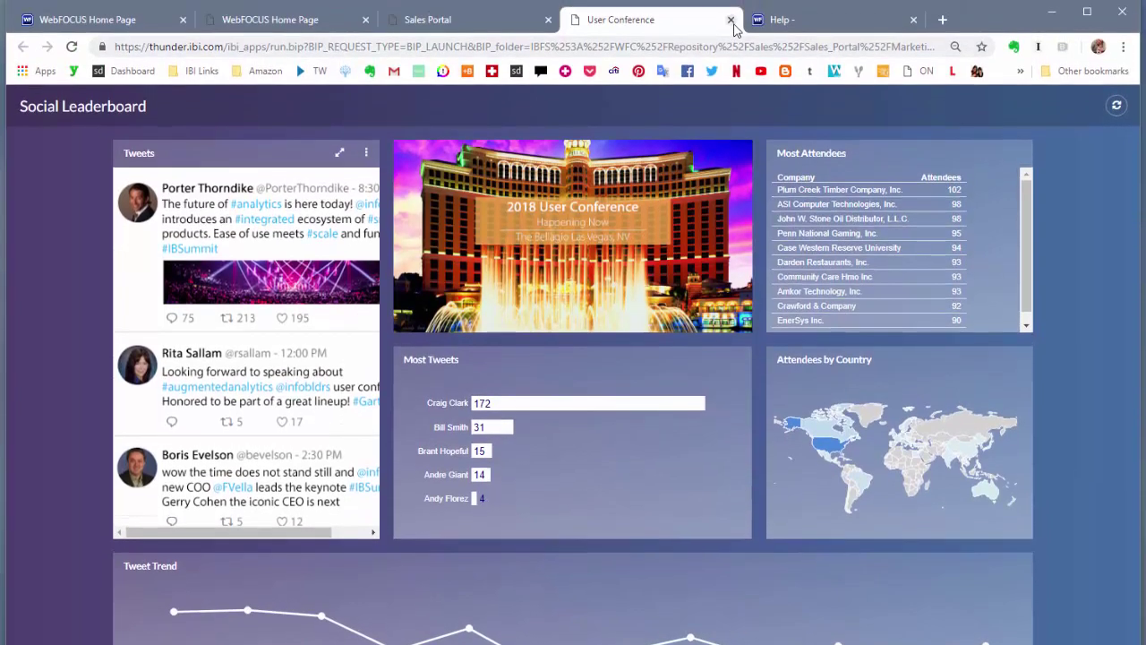
- Close the User Conference tab and open the Sales dashboard from the portal's Home search
left_click(730, 19)
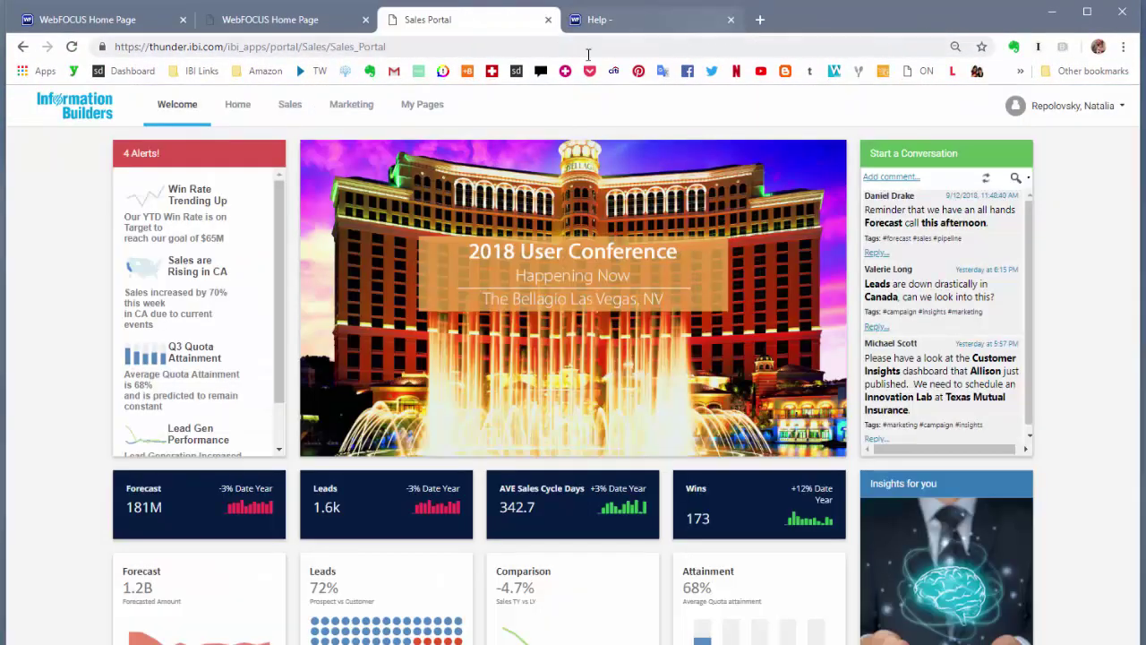
left_click(247, 113)
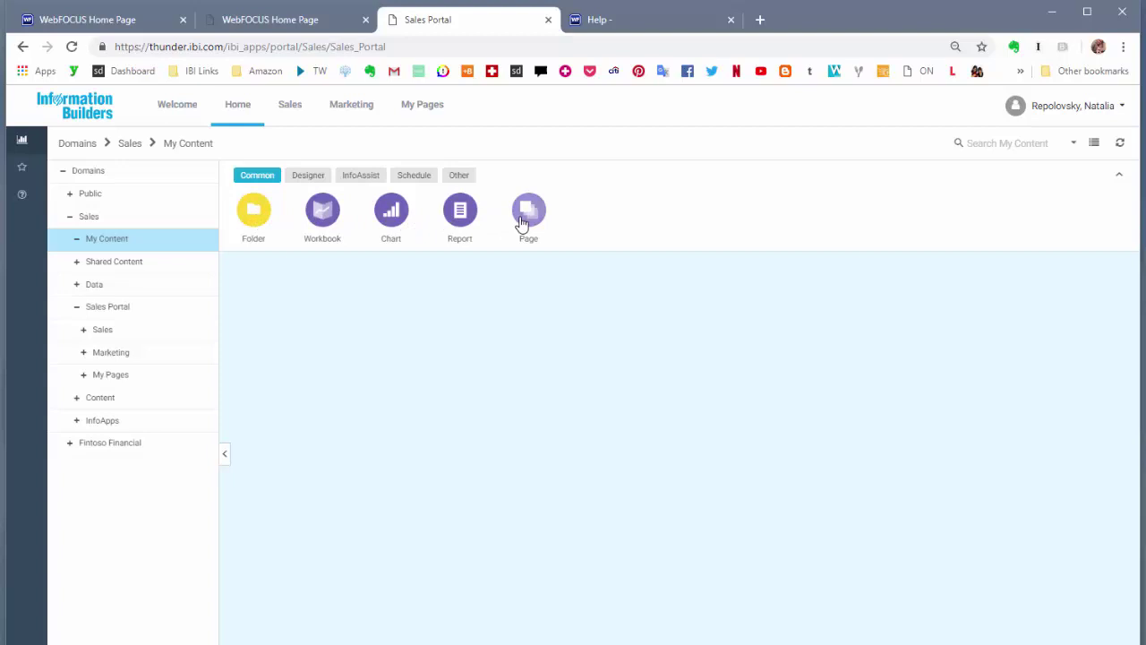
left_click(29, 199)
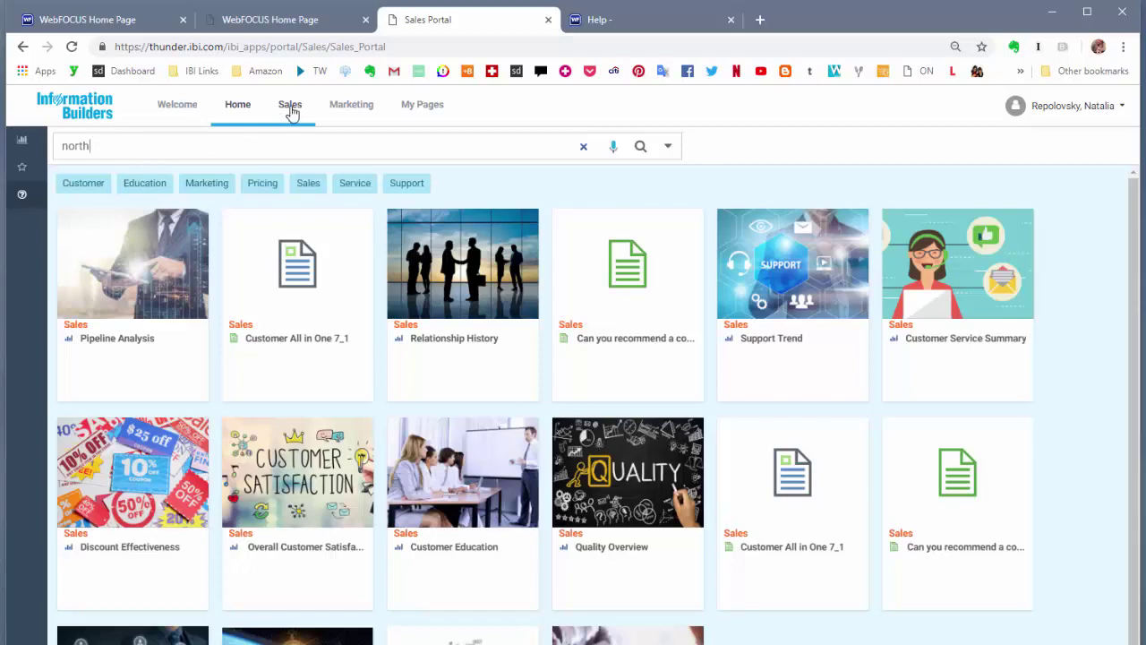
left_click(291, 107)
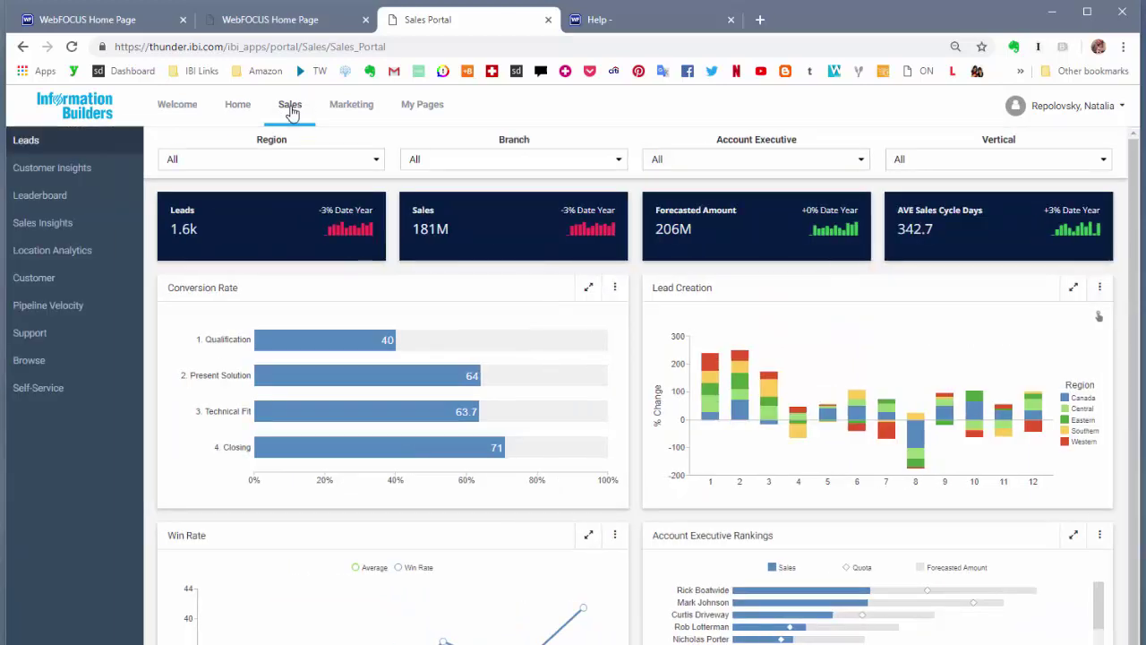
- Replace the Conversion Rate panel's chart with the Leads by Location widget
left_click(614, 286)
left_click(639, 352)
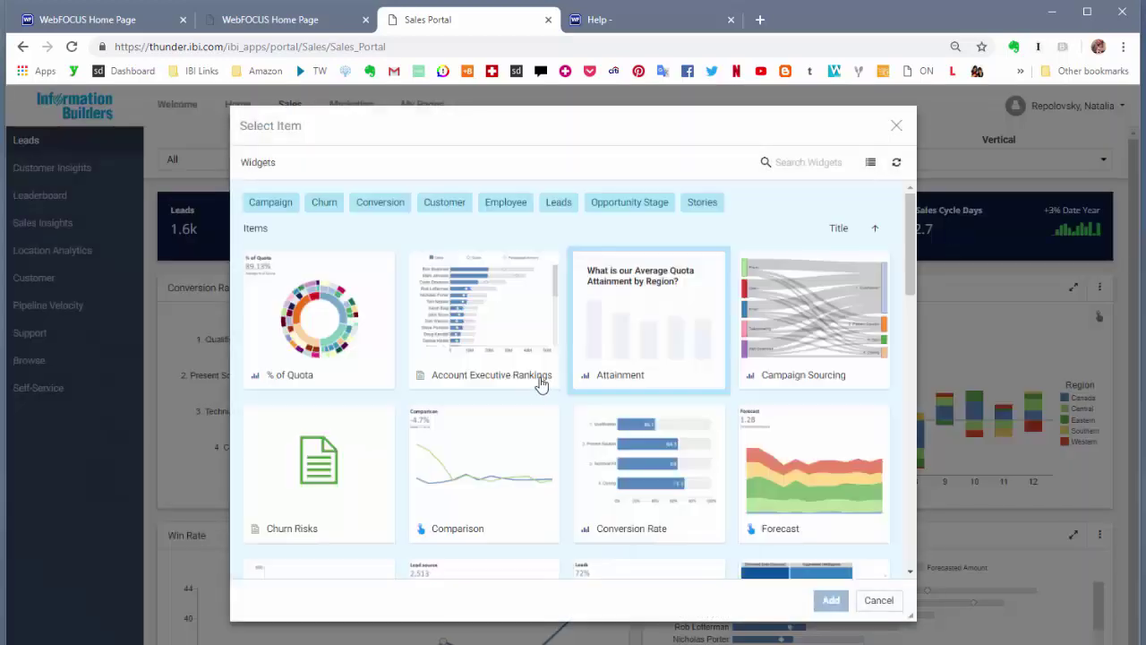
scroll(541, 383, "down", 5)
left_click(484, 483)
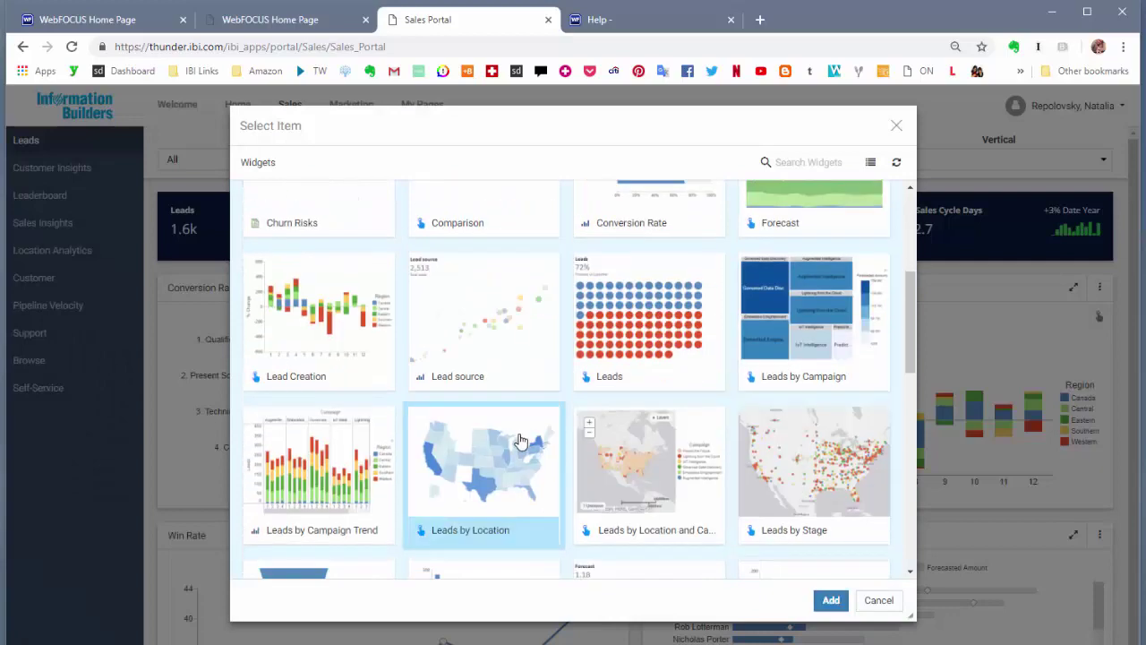
left_click(829, 600)
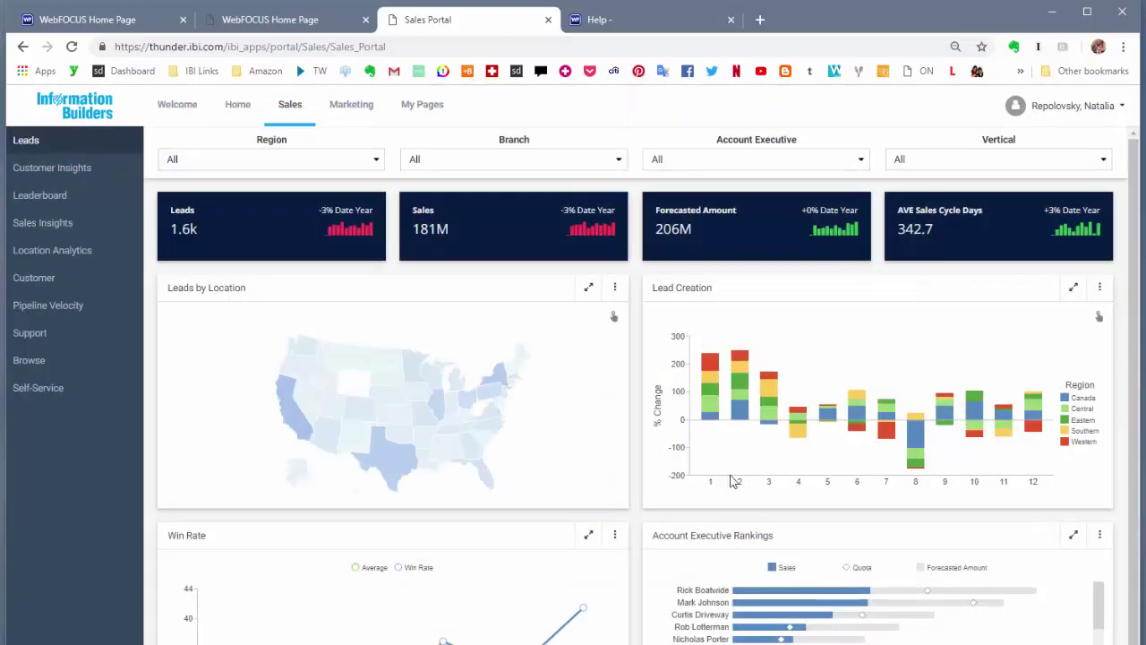
- Filter the region to Central and view the Customer Insights page
left_click(318, 167)
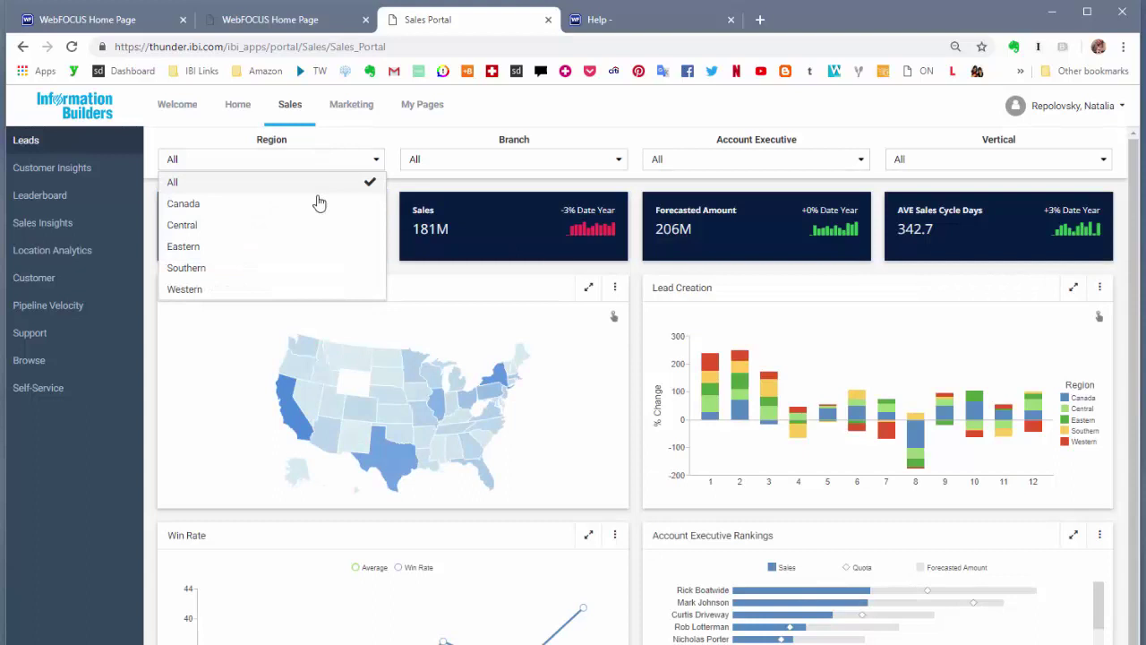
left_click(320, 225)
left_click(352, 145)
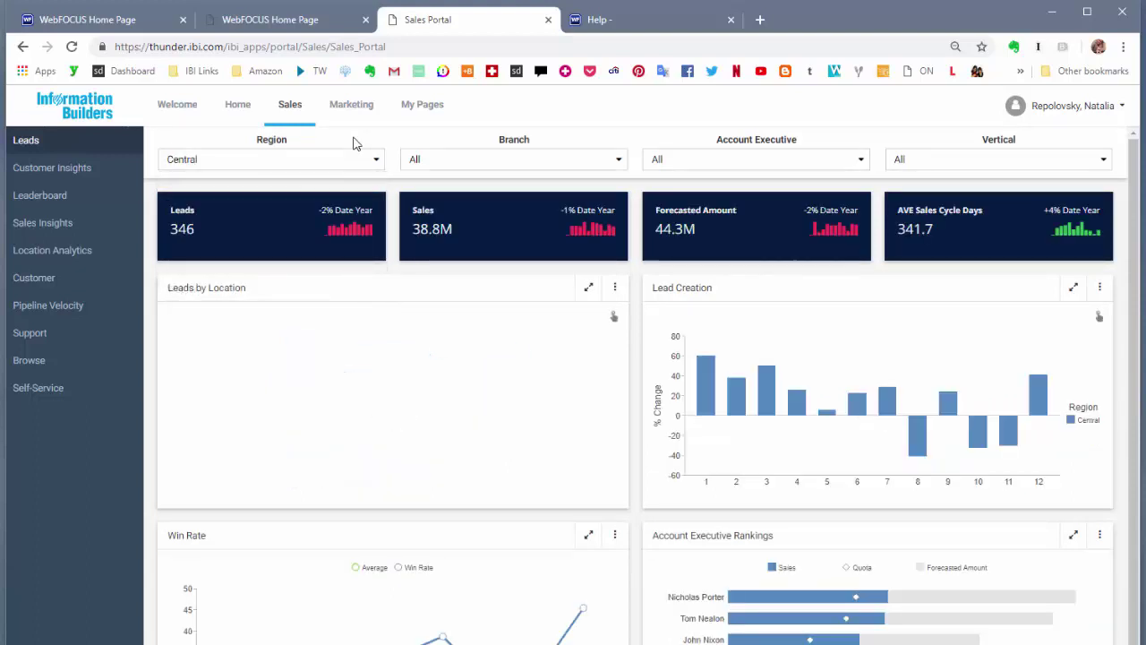
left_click(93, 170)
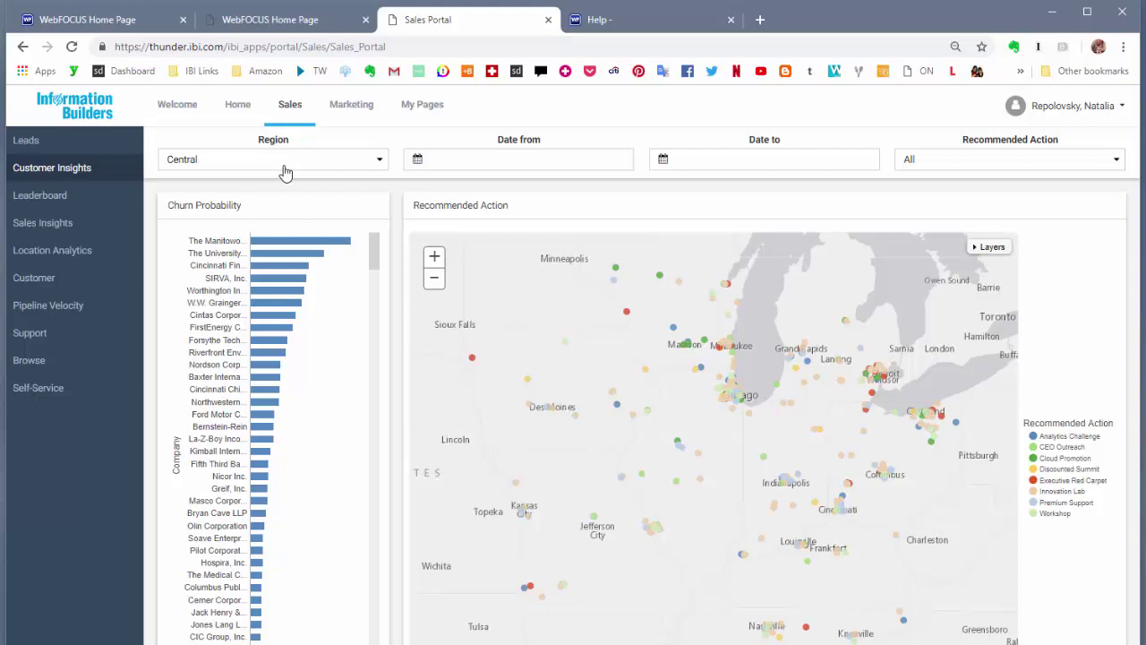
- Create a new My Pages page from the Grid 2-1 Side template
left_click(422, 104)
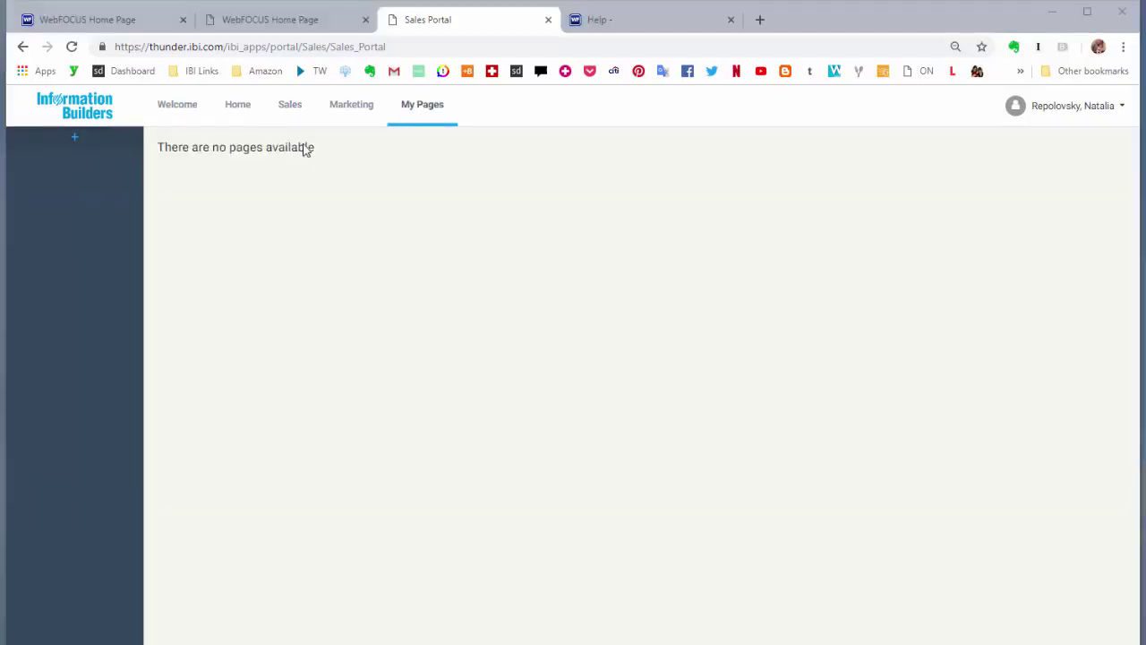
left_click(73, 141)
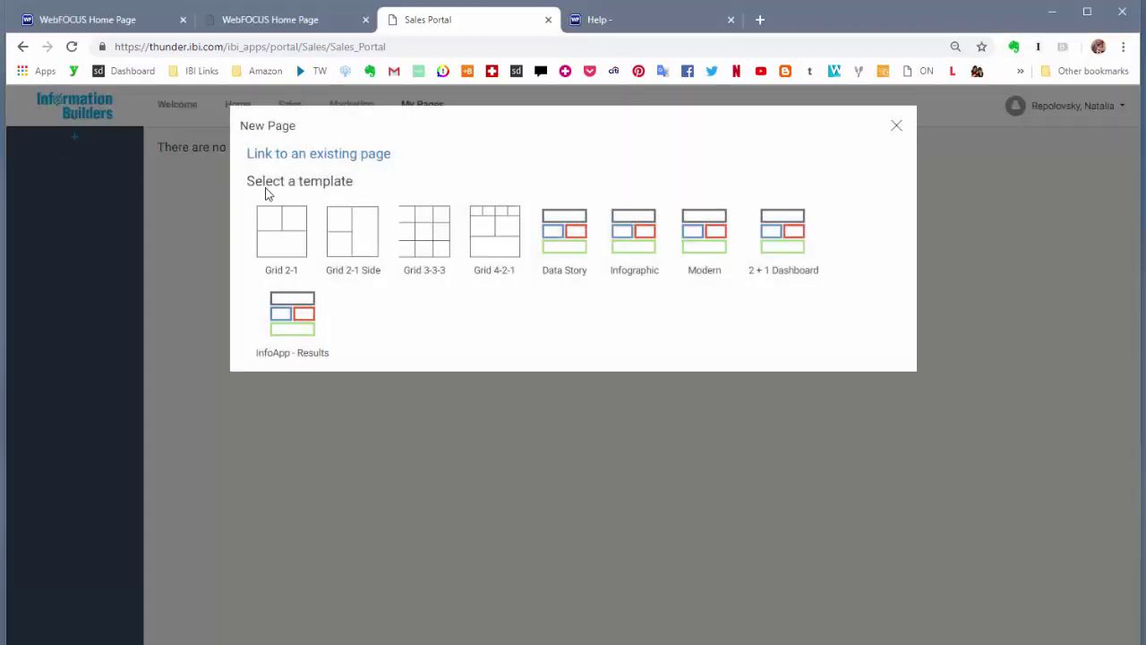
left_click(349, 226)
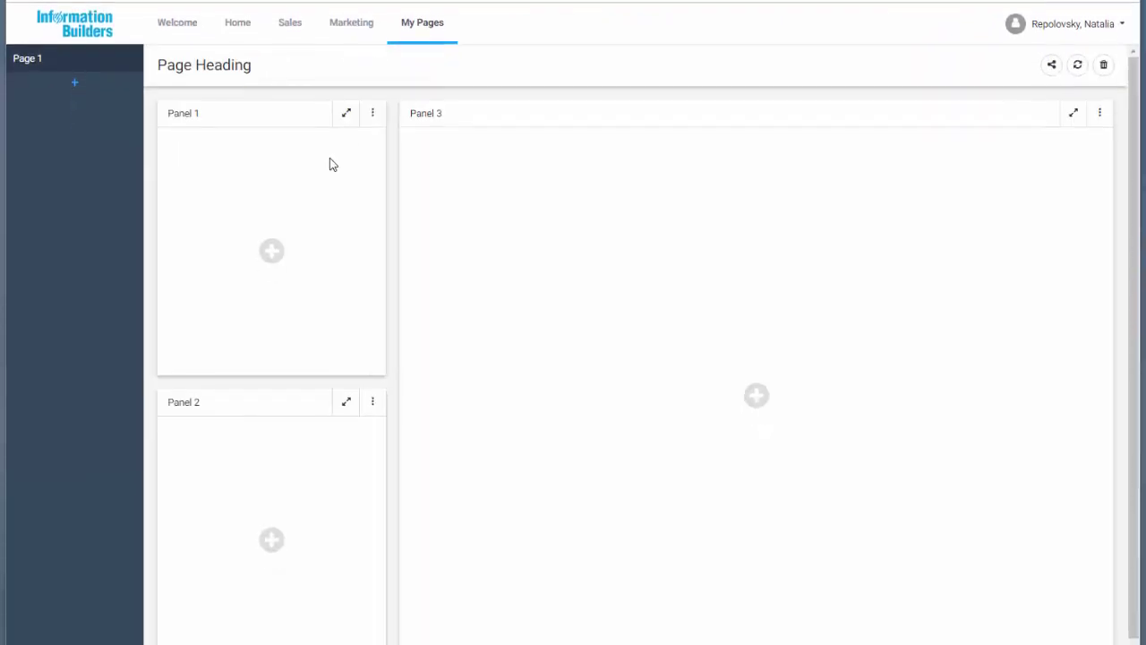
- Fill the panels with the quota chart, Executive View and the 'Where is the most activity?' map
left_click(271, 333)
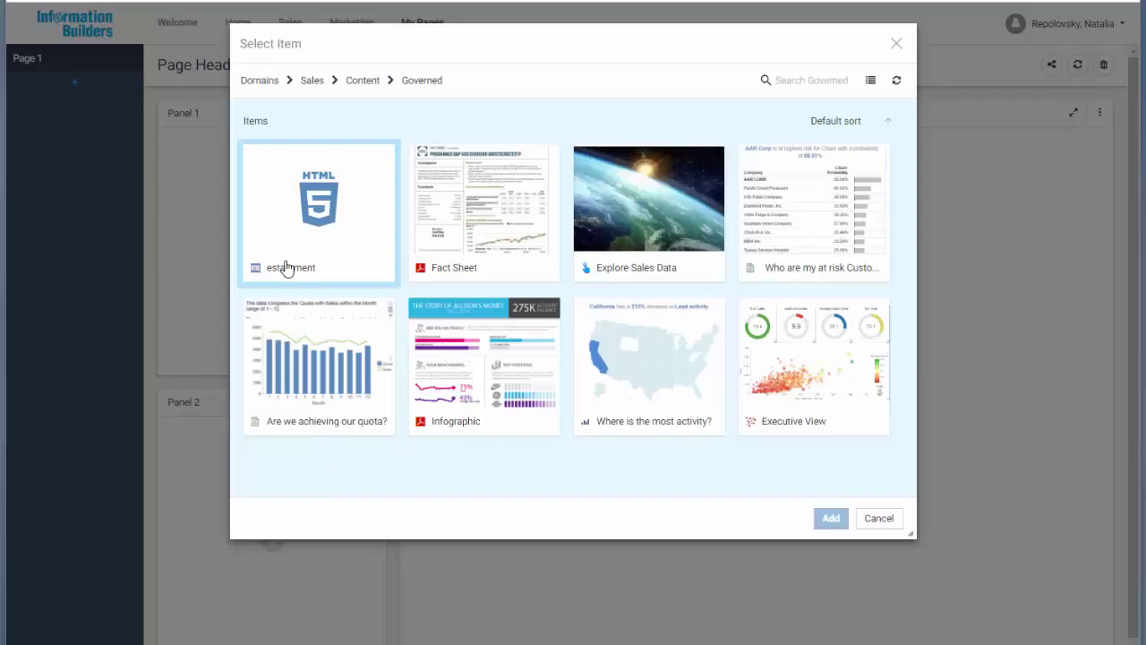
left_click(318, 453)
double_click(318, 371)
left_click(271, 540)
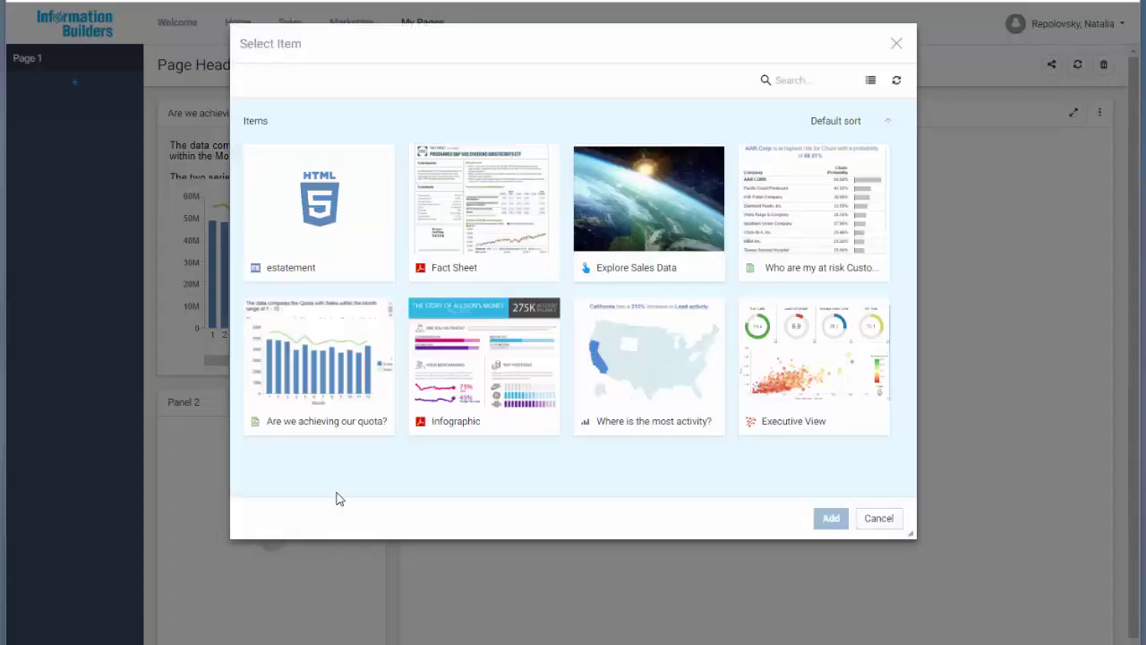
double_click(776, 360)
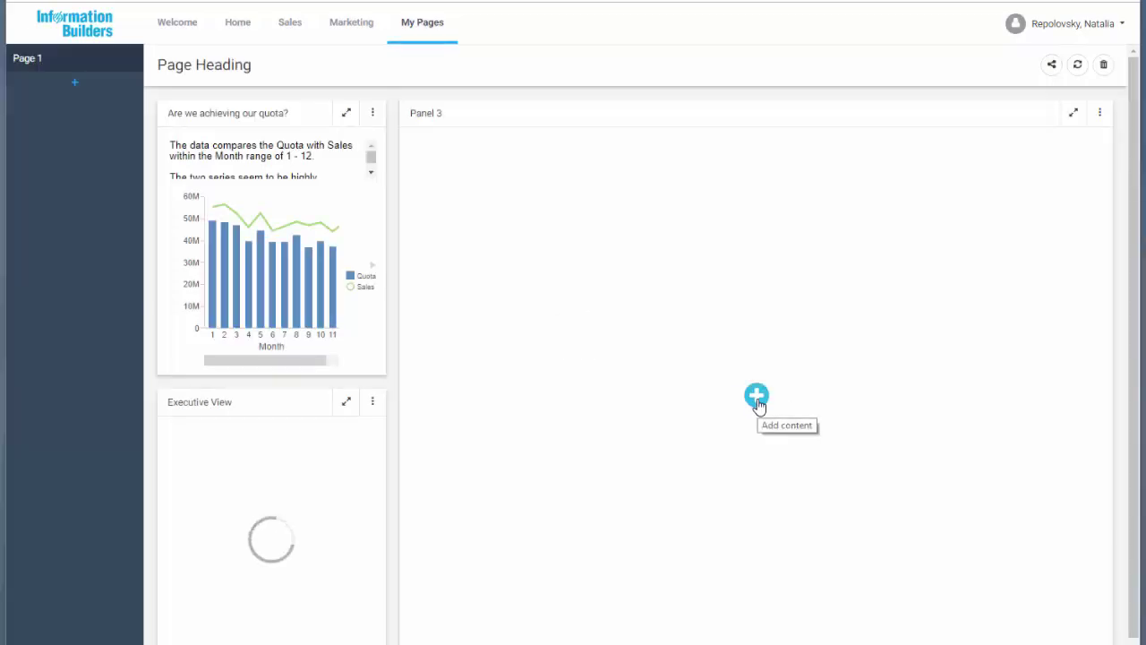
left_click(758, 400)
left_click(650, 358)
left_click(831, 519)
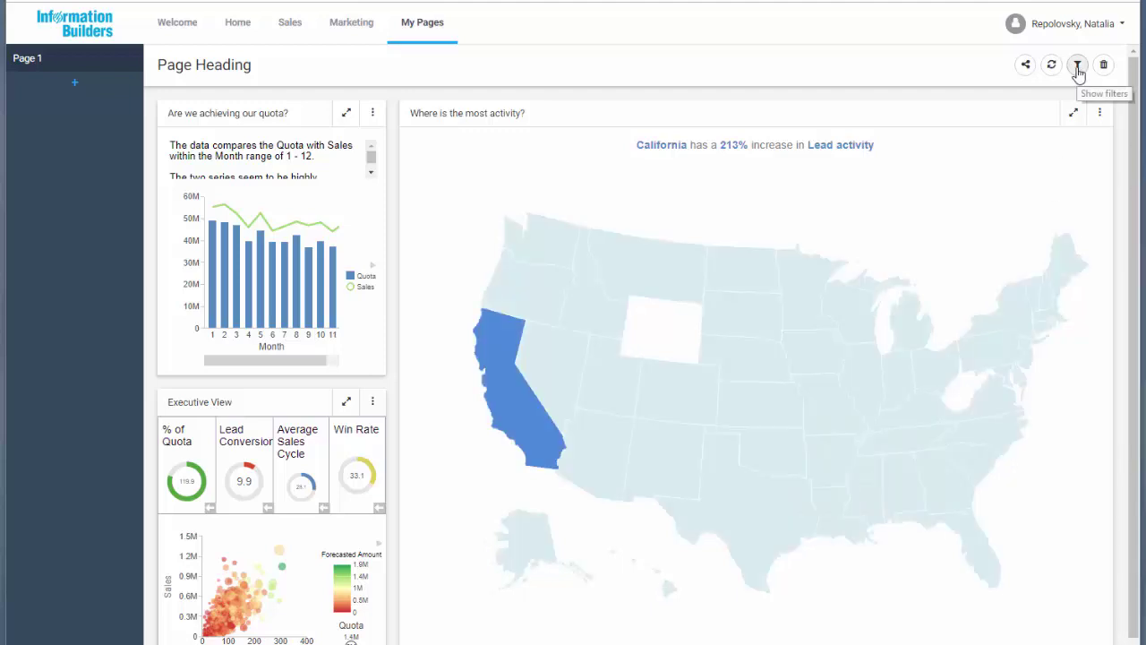
- Check the page's filter selections, then share Page 1 with everyone
left_click(1079, 70)
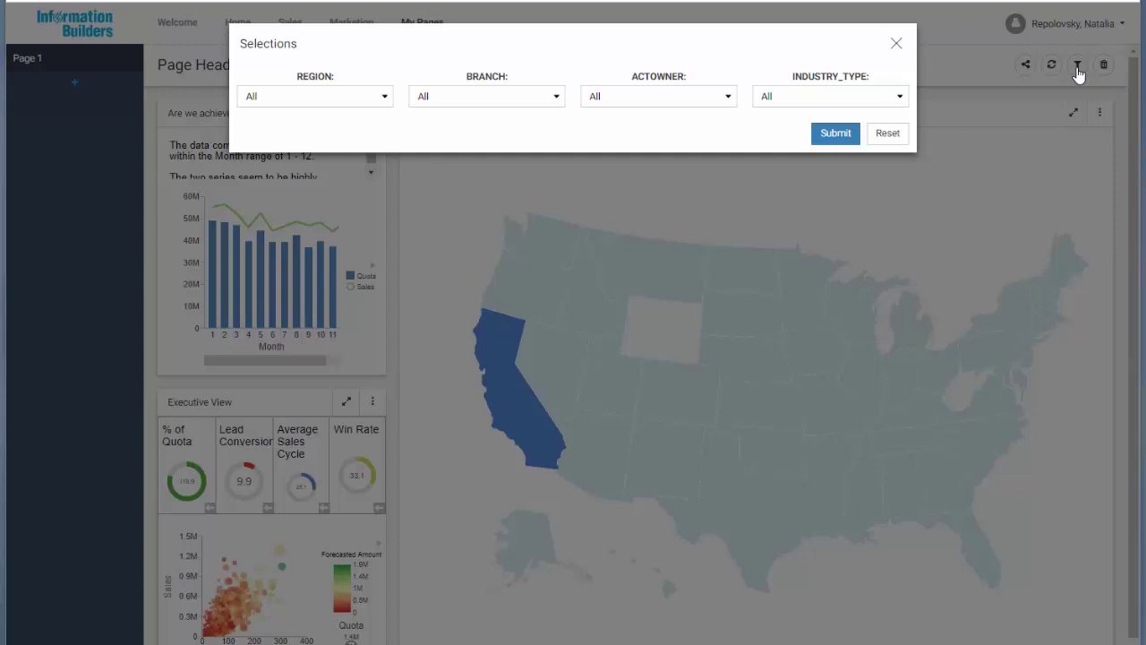
left_click(895, 47)
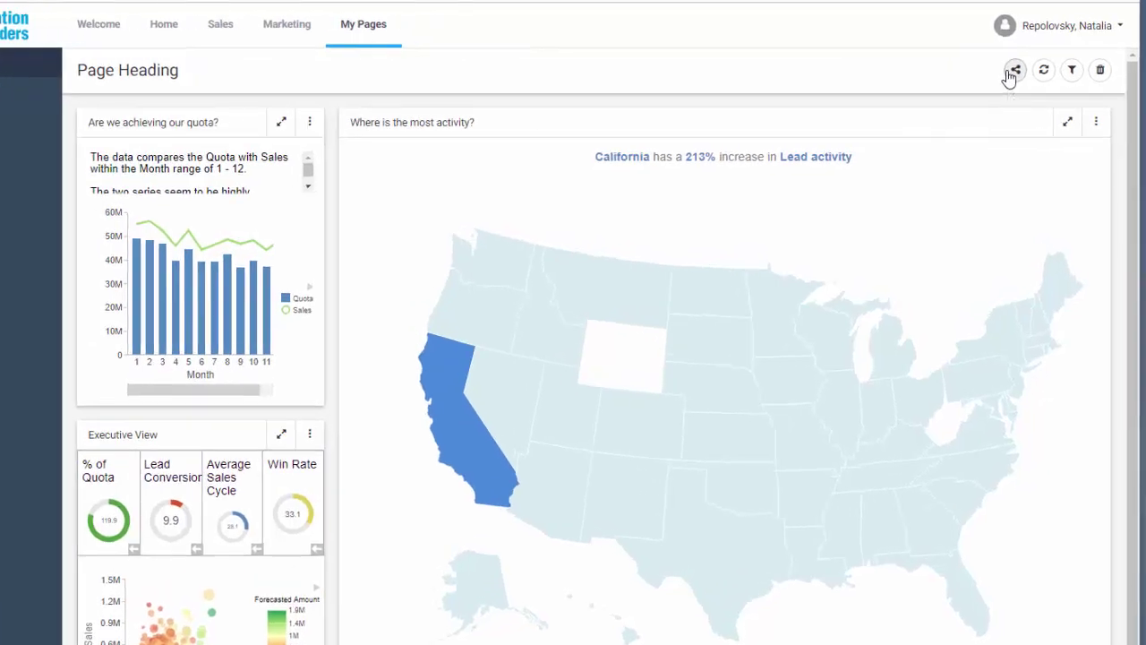
left_click(1002, 79)
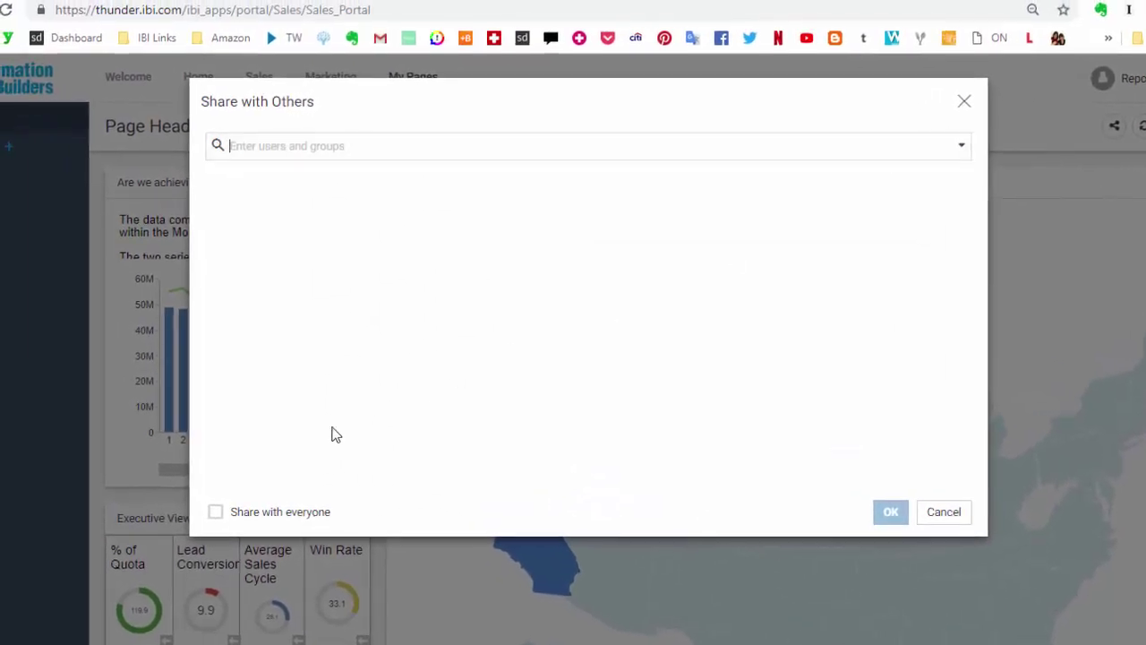
left_click(216, 512)
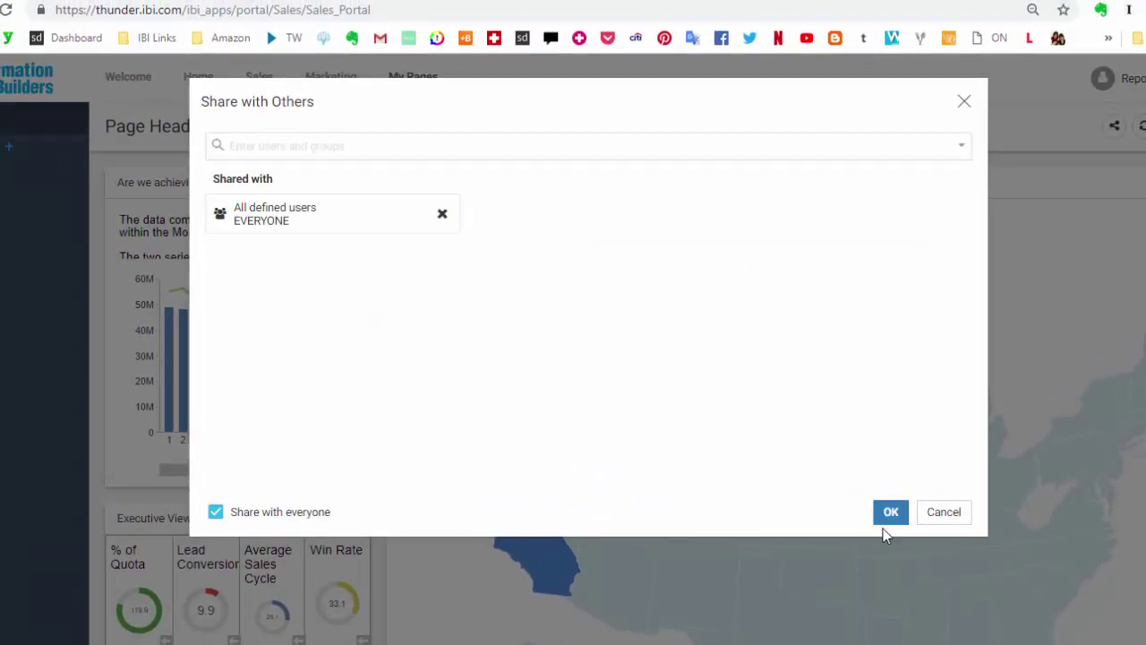
left_click(889, 514)
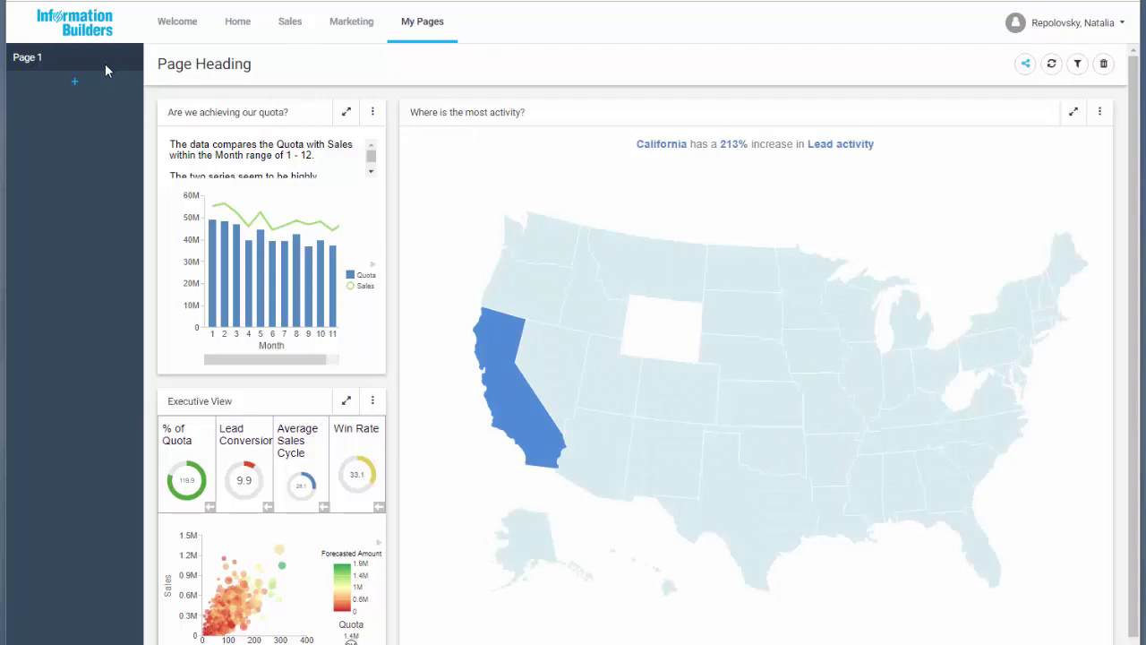
- Rename the page to 'Sales Page' and begin retitling its heading 'This Year's Sales Stats'
double_click(105, 66)
type("Sales Page")
double_click(219, 66)
type("This Year's")
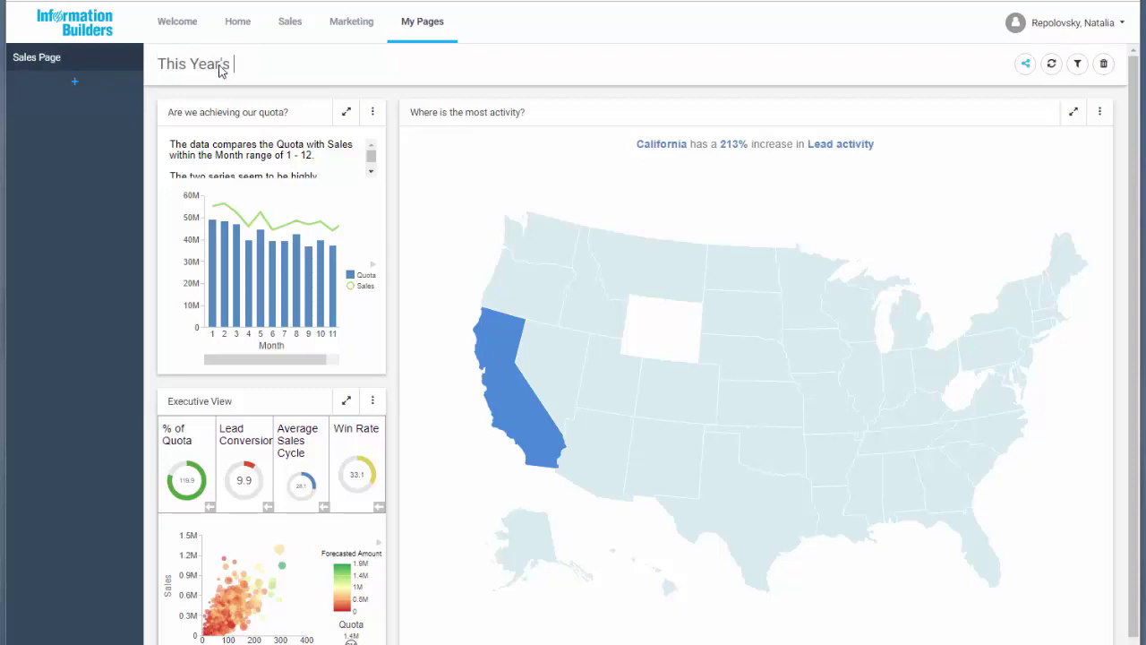